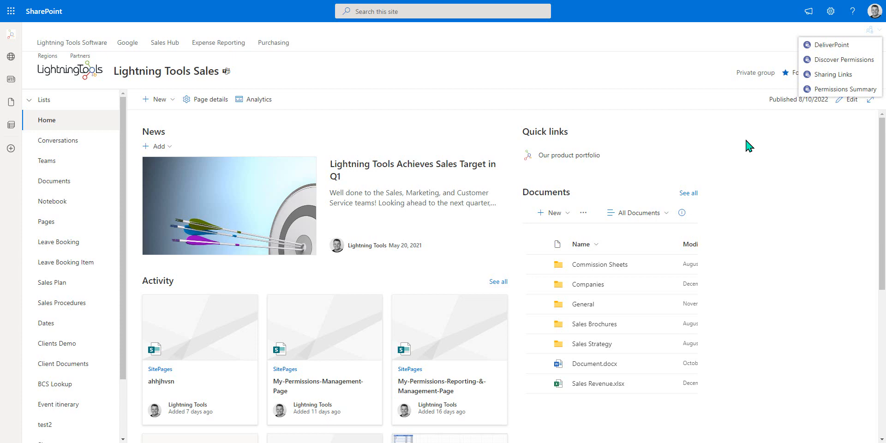
- Open the Discover Permissions report for the Lightning Tools Sales site and sort it by user name in ascending order
left_click(837, 61)
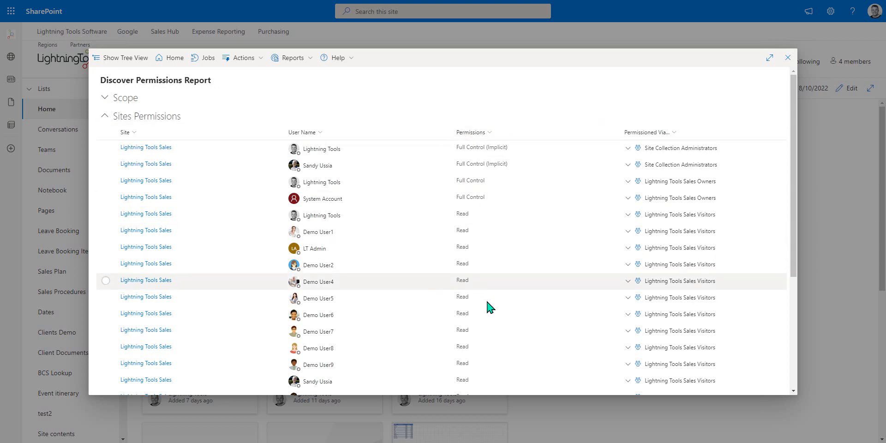
scroll(497, 304, "down", 5)
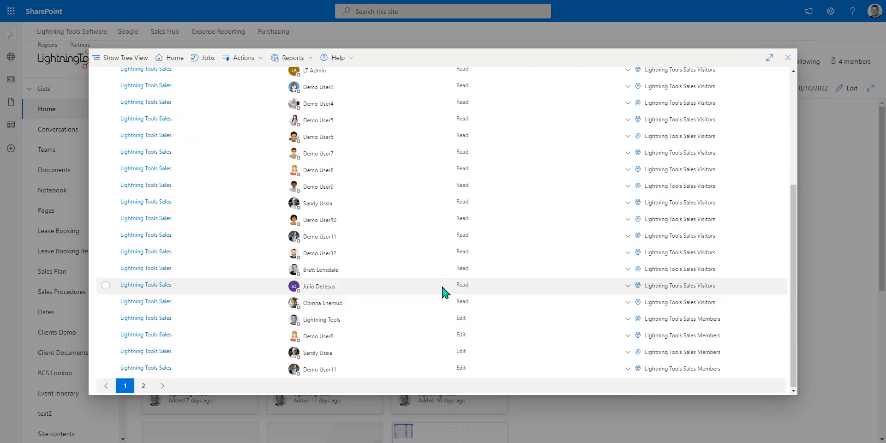
scroll(445, 290, "up", 5)
left_click(317, 134)
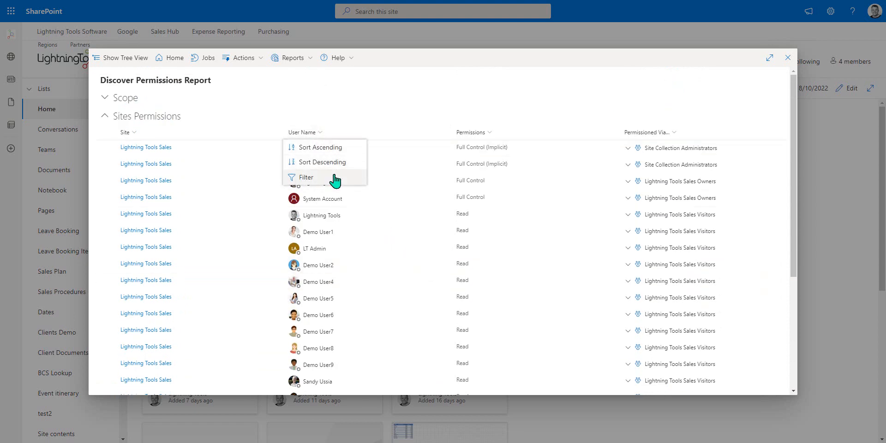
left_click(316, 146)
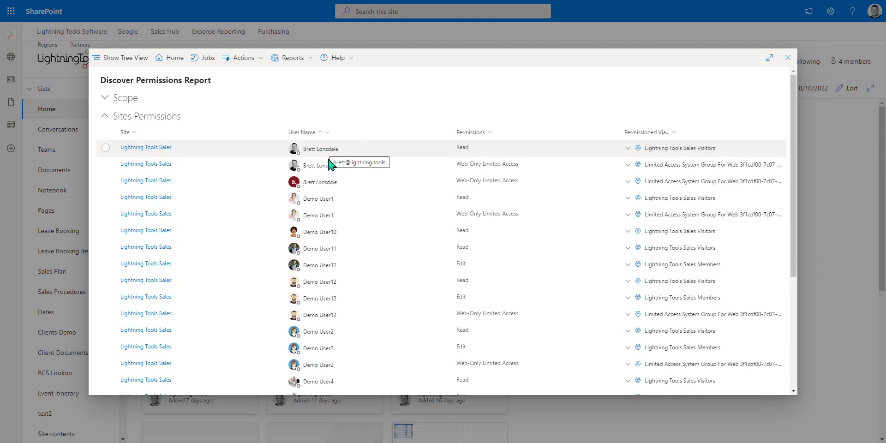
- Expand the group source of Demo User6's Read permission, and start a Copy Permissions operation from that user's direct Full Control, Design, Edit entry
scroll(346, 223, "down", 4)
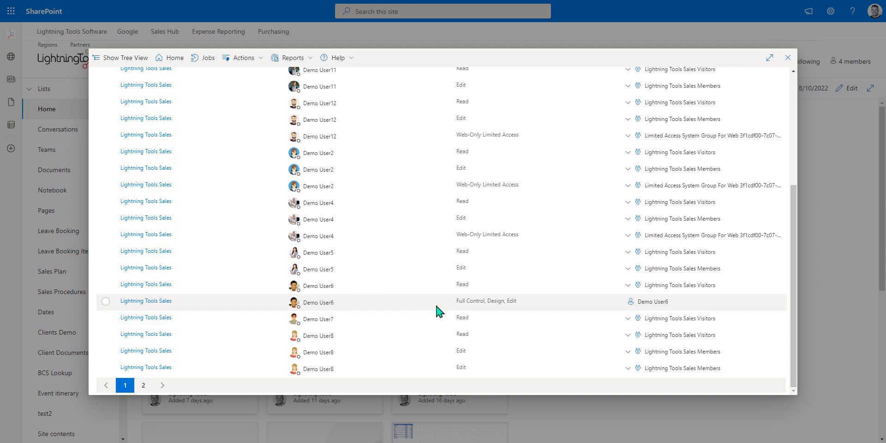
left_click(628, 286)
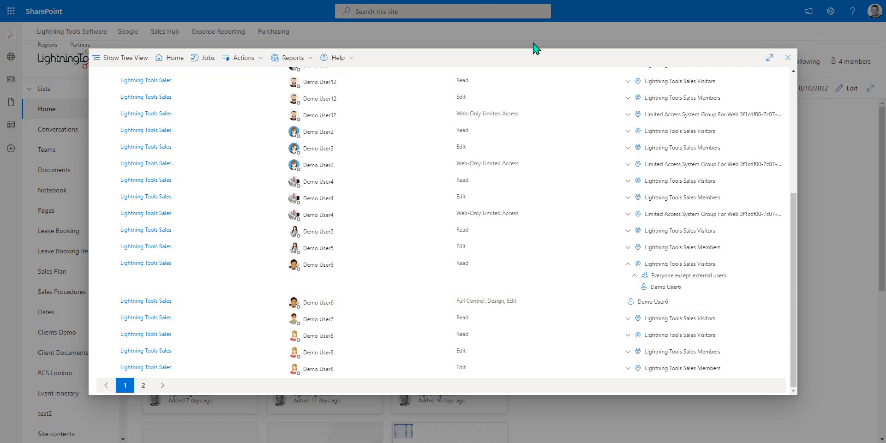
left_click(105, 301)
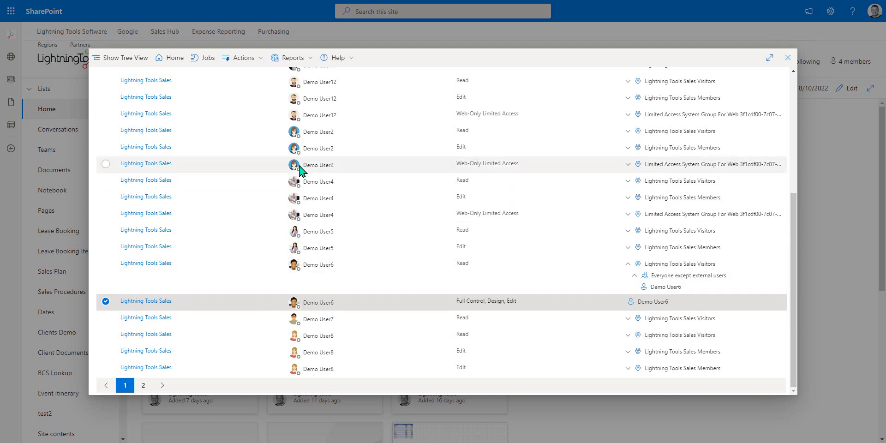
left_click(244, 59)
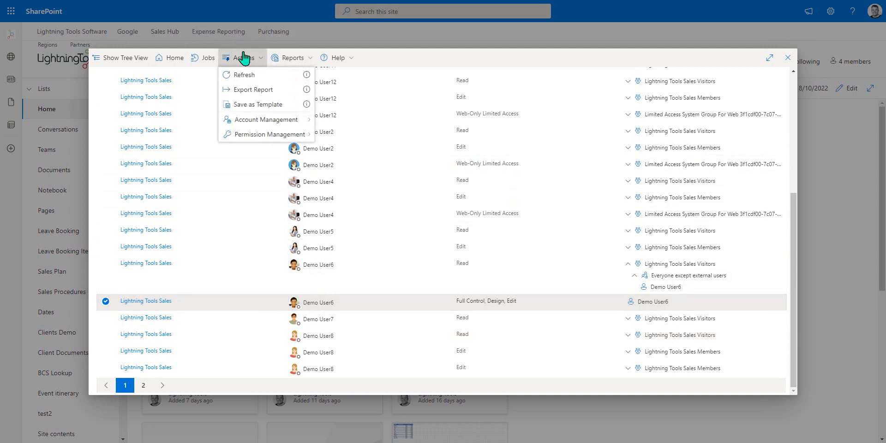
mouse_move(291, 122)
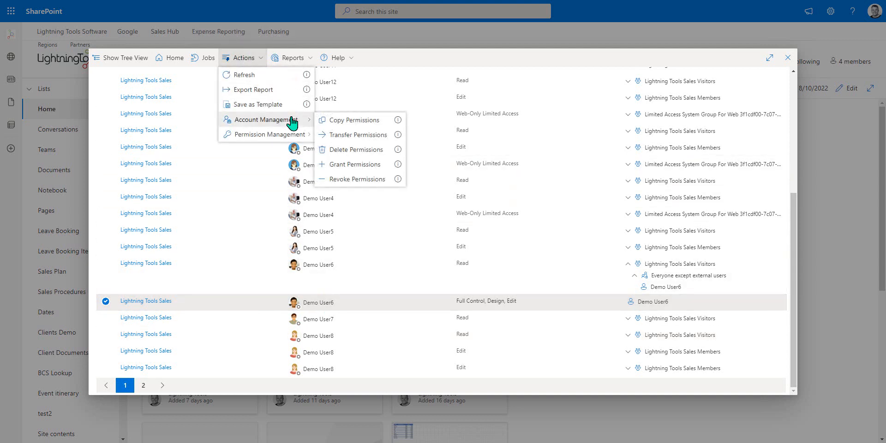
left_click(373, 124)
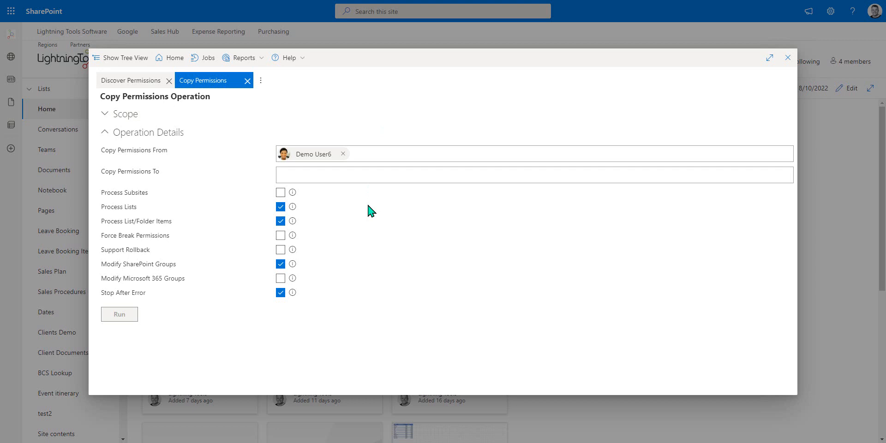
- Set Demo User7 as the account that receives the copied permissions
left_click(369, 179)
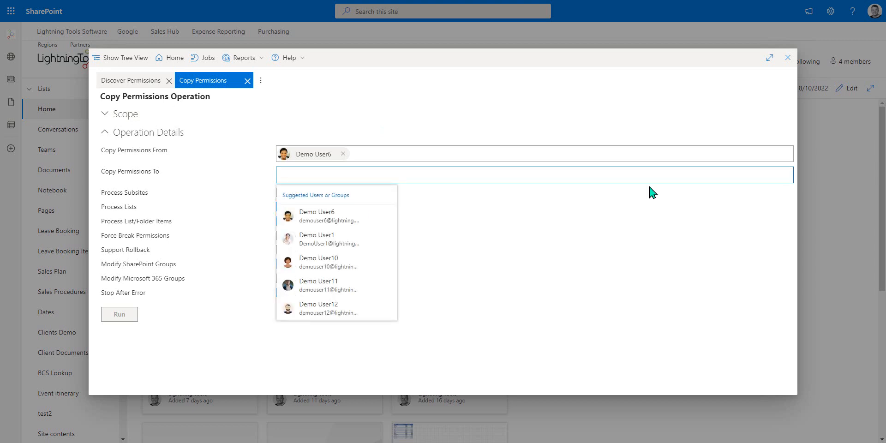
type("demo user7")
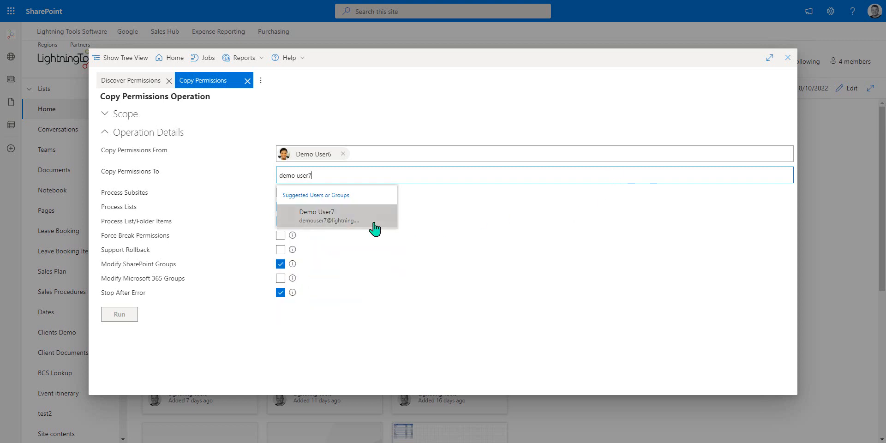
left_click(374, 224)
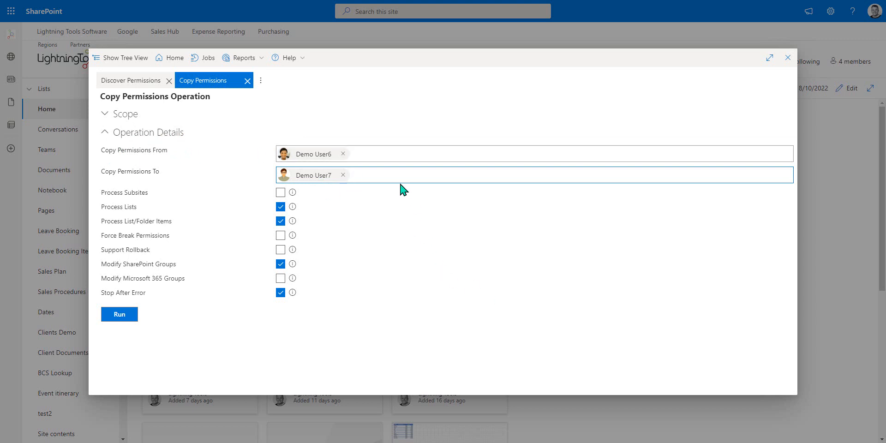
- Enable Process Subsites, Support Rollback and Modify Microsoft 365 Groups for the copy operation and run it
left_click(280, 193)
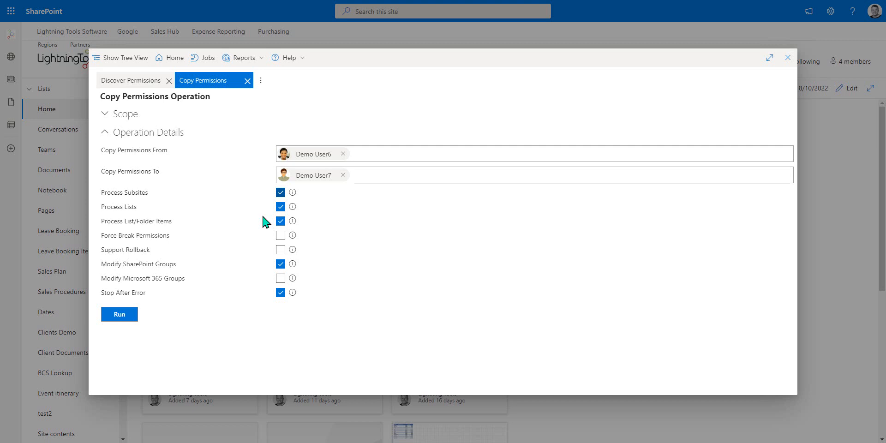
left_click(279, 250)
left_click(279, 279)
left_click(118, 314)
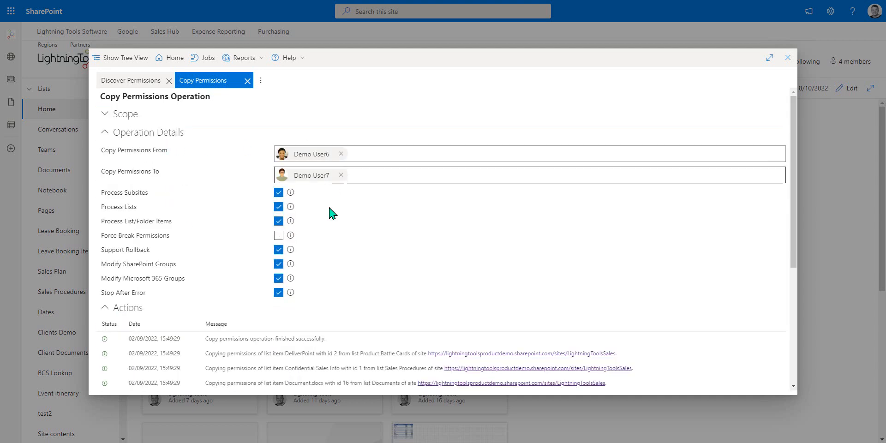
- Review the action log of the Copy Permissions operation and close the operation
scroll(330, 240, "down", 5)
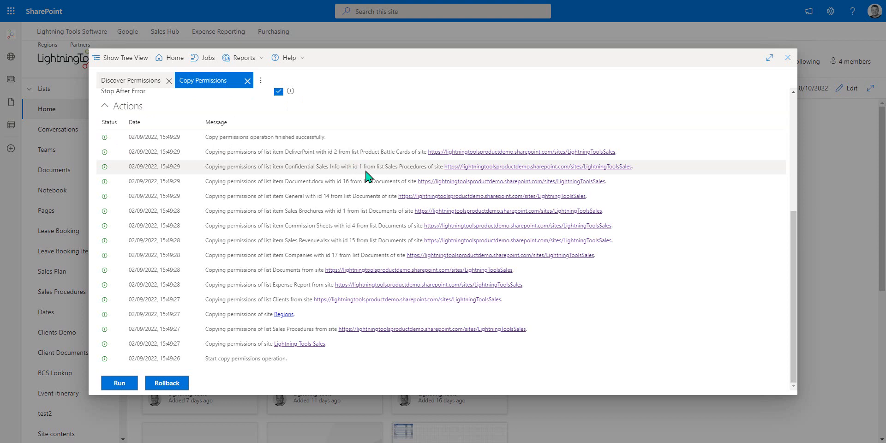
scroll(371, 331, "up", 4)
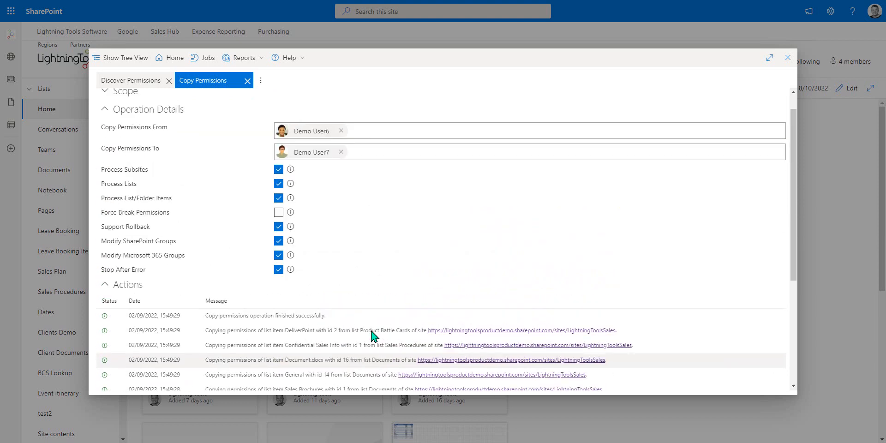
scroll(371, 330, "up", 1)
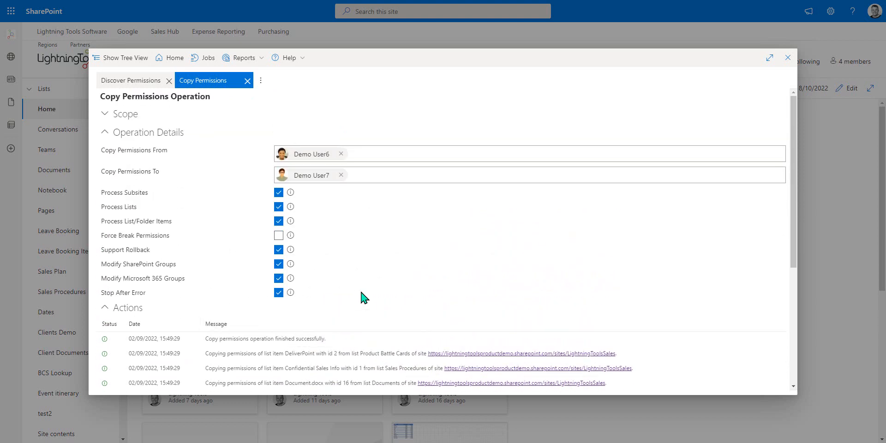
left_click(247, 81)
- Expand the report's scope details, refresh the Discover Permissions report and check Demo User7's permissions
mouse_move(293, 183)
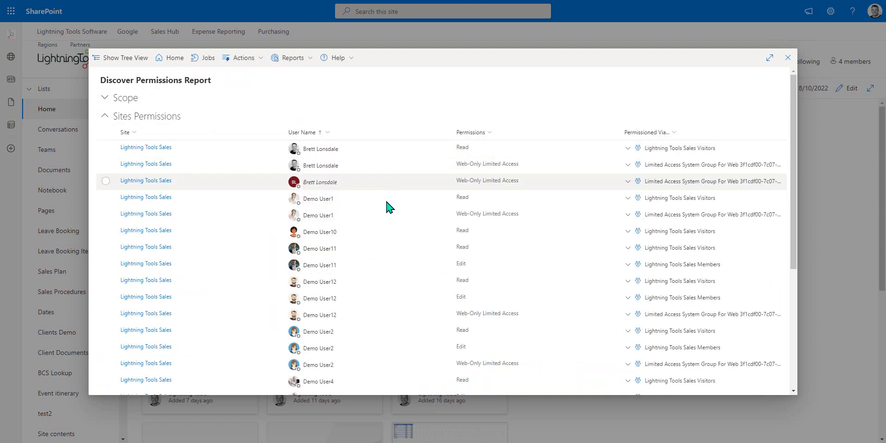
left_click(325, 134)
left_click(410, 99)
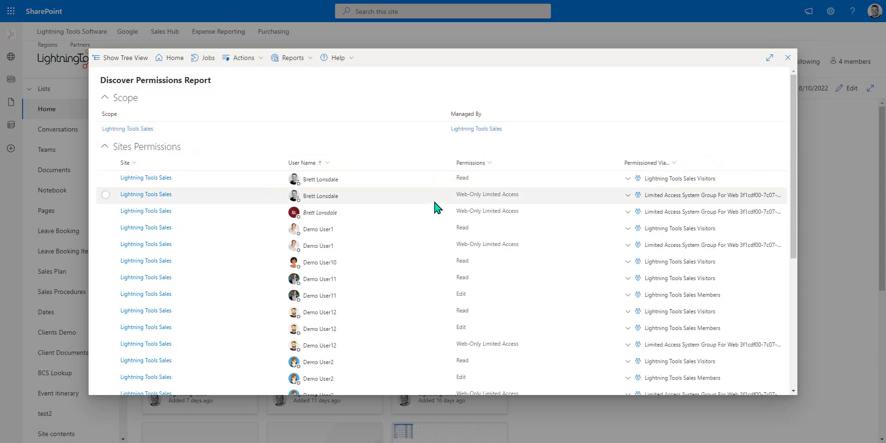
scroll(433, 212, "down", 5)
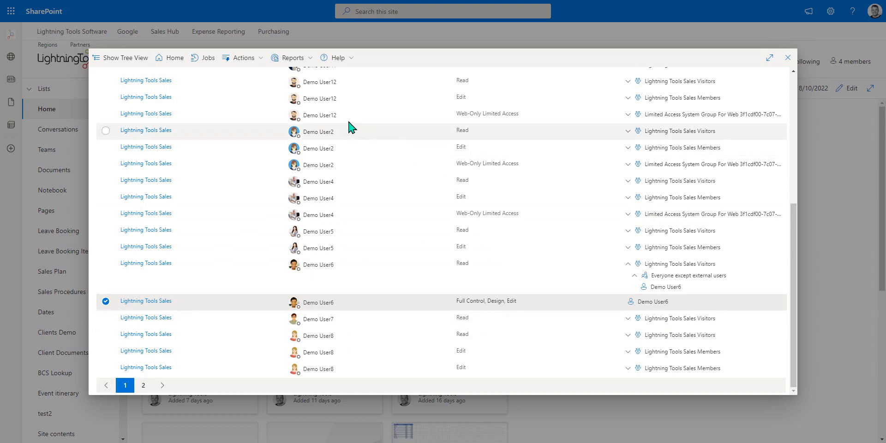
left_click(243, 60)
left_click(247, 78)
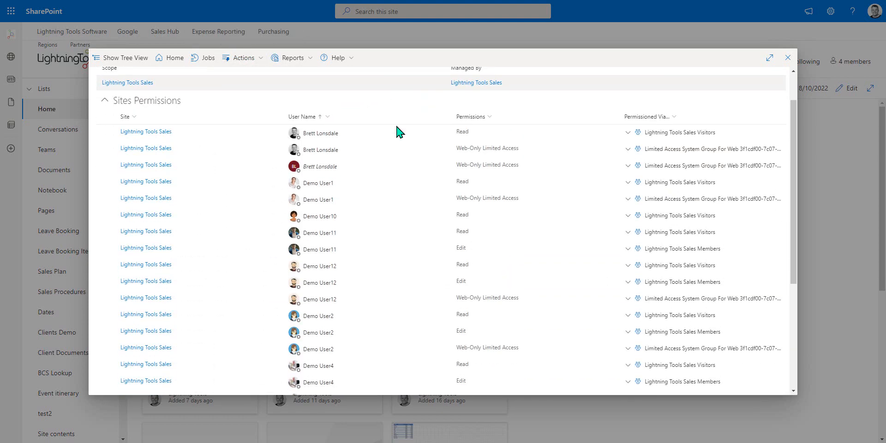
scroll(399, 133, "down", 5)
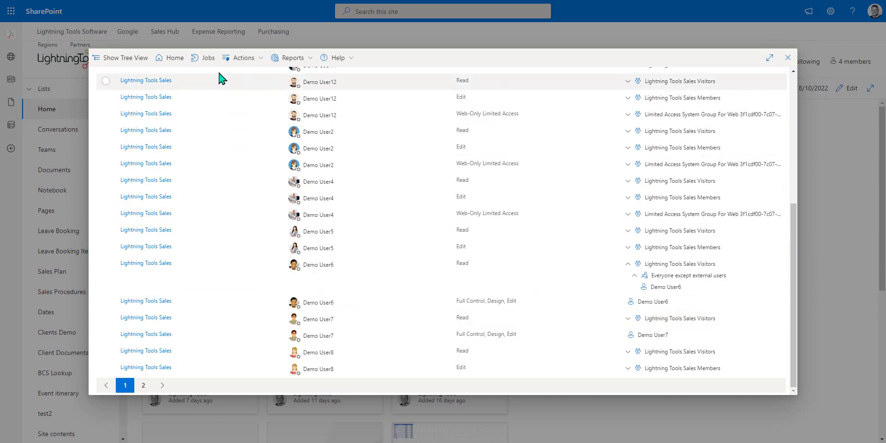
- Roll back the latest Copy Permissions job from Demo User6 to Demo User7 and review its actions
left_click(209, 59)
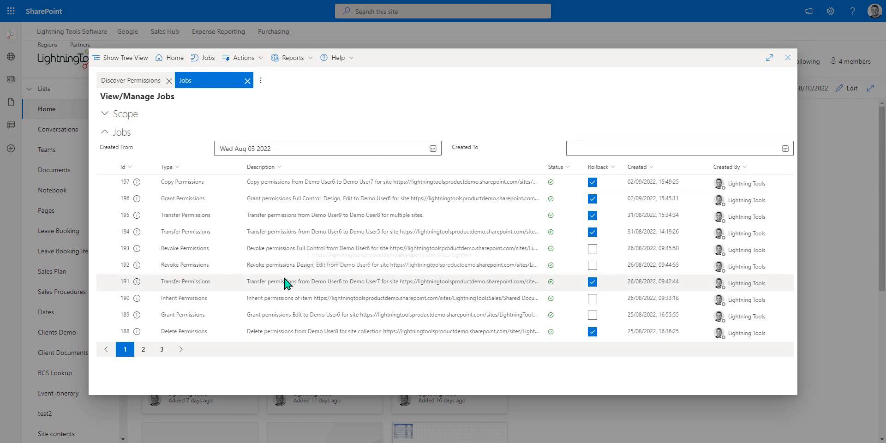
left_click(109, 185)
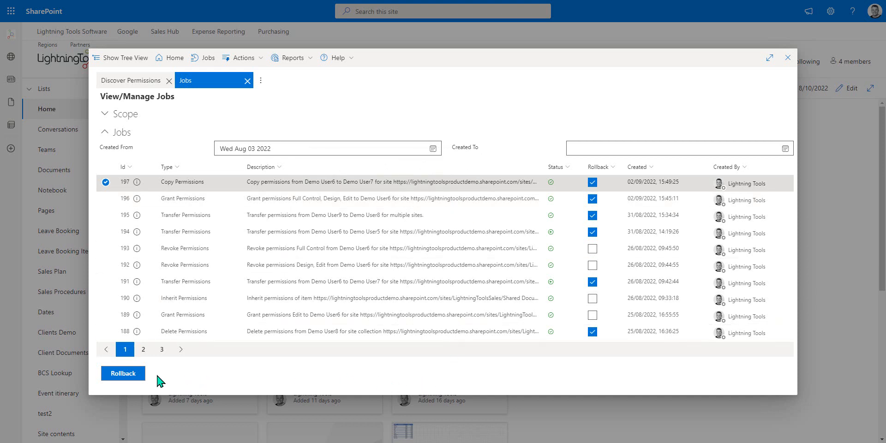
left_click(129, 372)
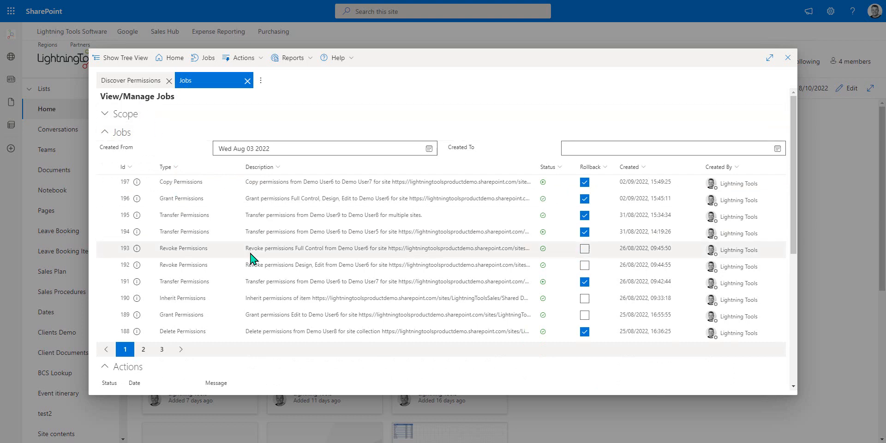
scroll(276, 254, "down", 5)
scroll(233, 342, "up", 5)
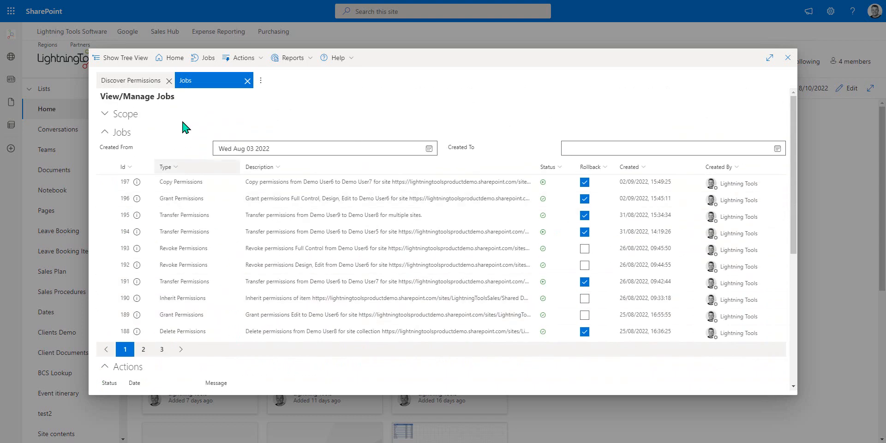
- Refresh the Discover Permissions report to check Demo User7's entries following the rollback, and close the jobs view
left_click(138, 83)
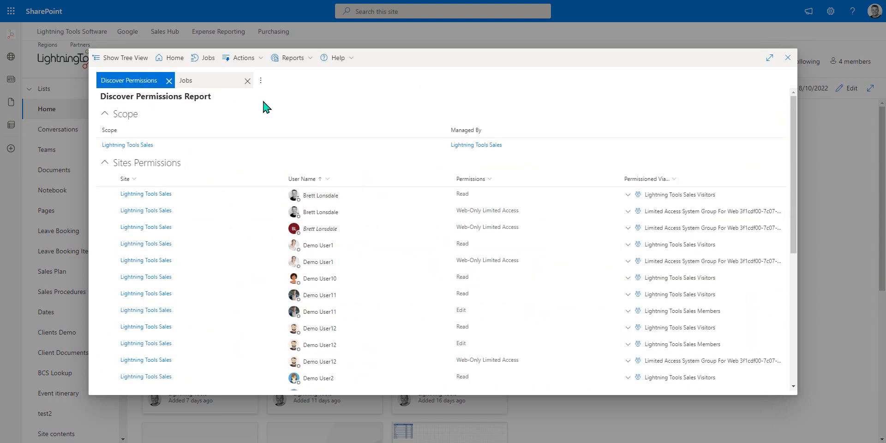
scroll(421, 226, "down", 5)
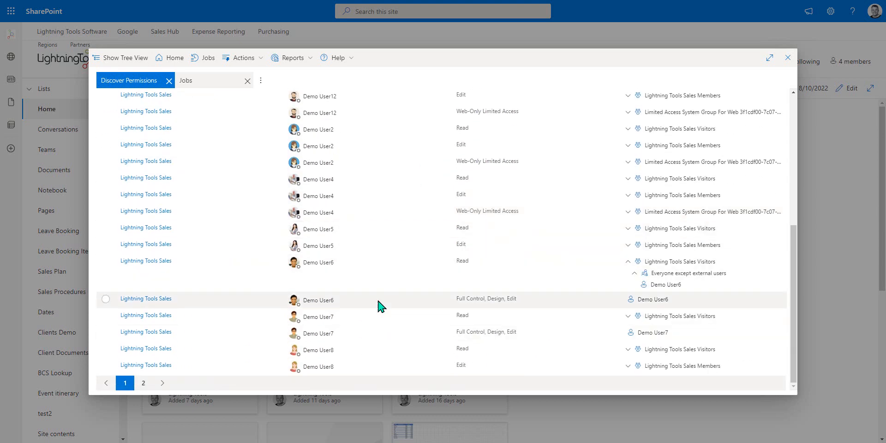
left_click(235, 58)
left_click(243, 76)
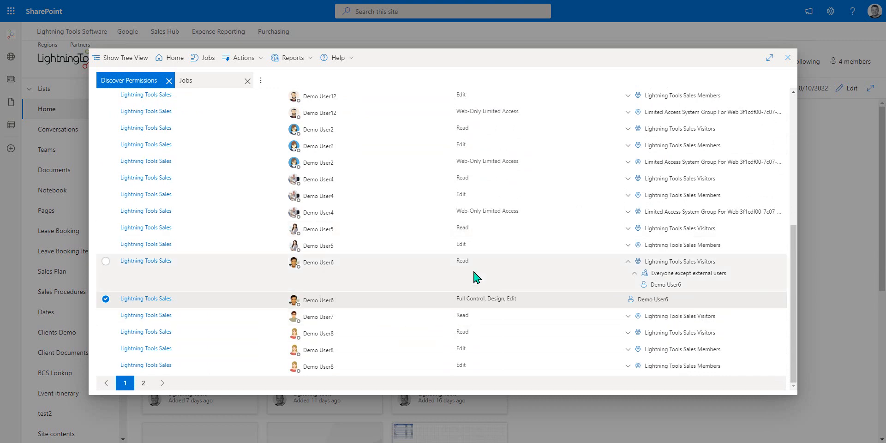
scroll(466, 272, "up", 5)
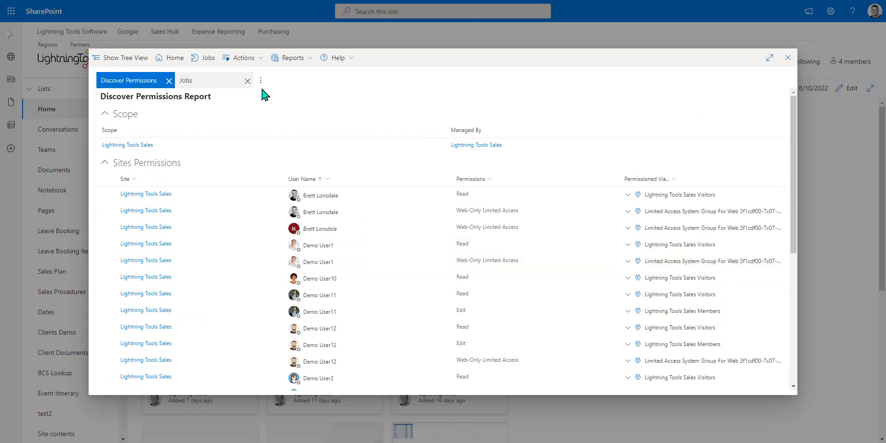
left_click(247, 81)
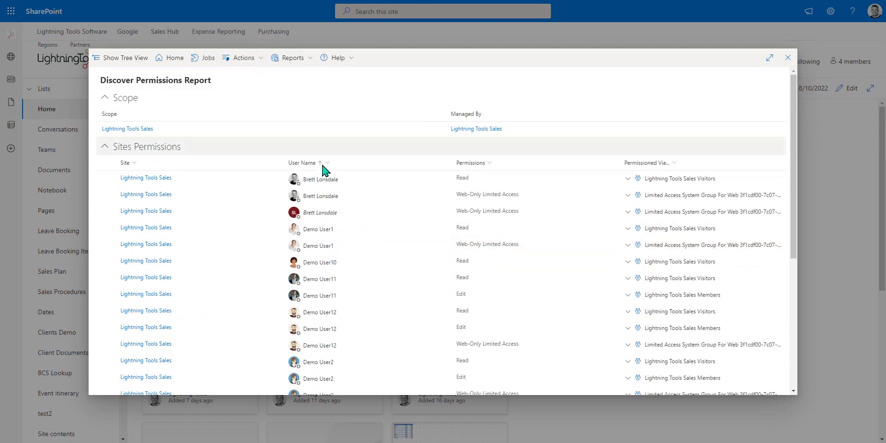
- Start a Transfer Permissions operation from Demo User6 for the selected entry and set Demo User7 as the recipient
scroll(337, 189, "down", 4)
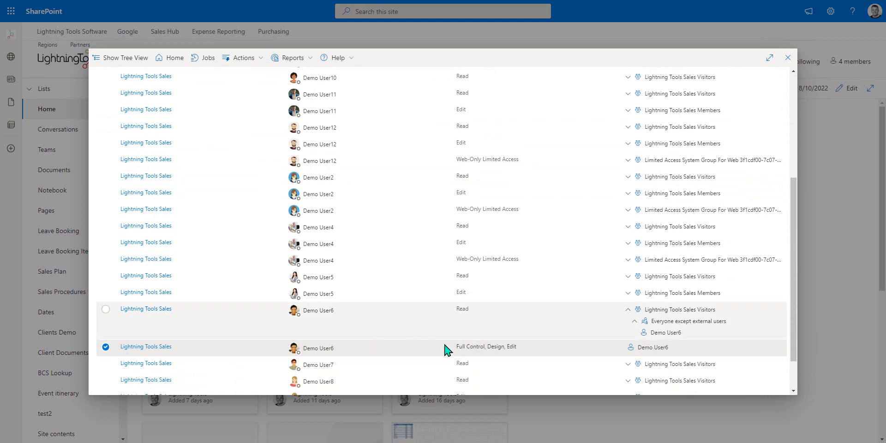
scroll(341, 198, "up", 5)
left_click(243, 58)
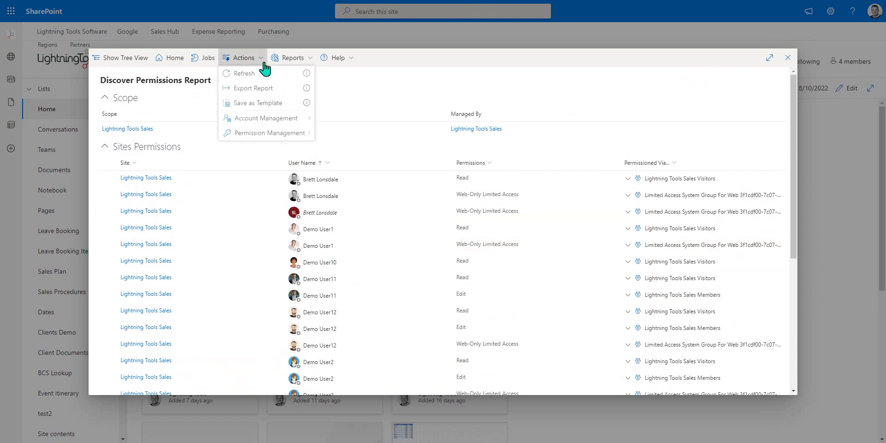
mouse_move(297, 121)
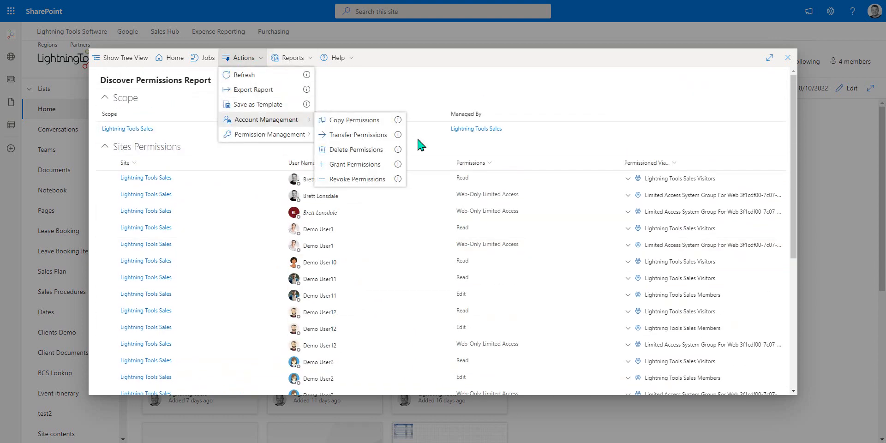
left_click(368, 142)
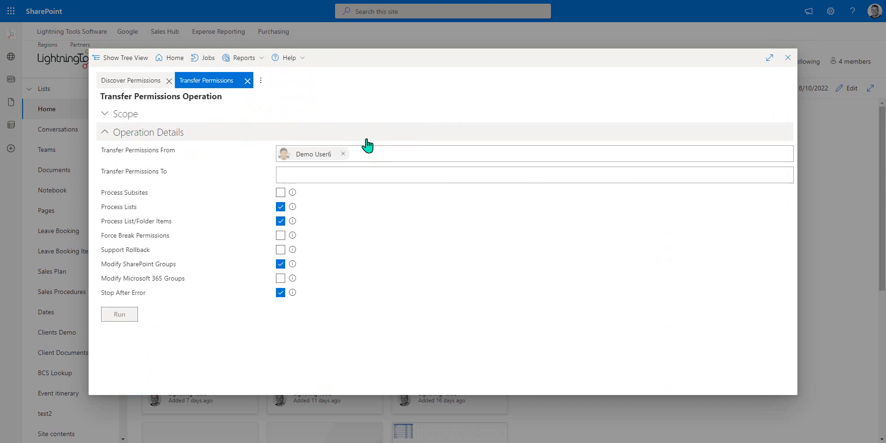
left_click(350, 177)
type("demo ")
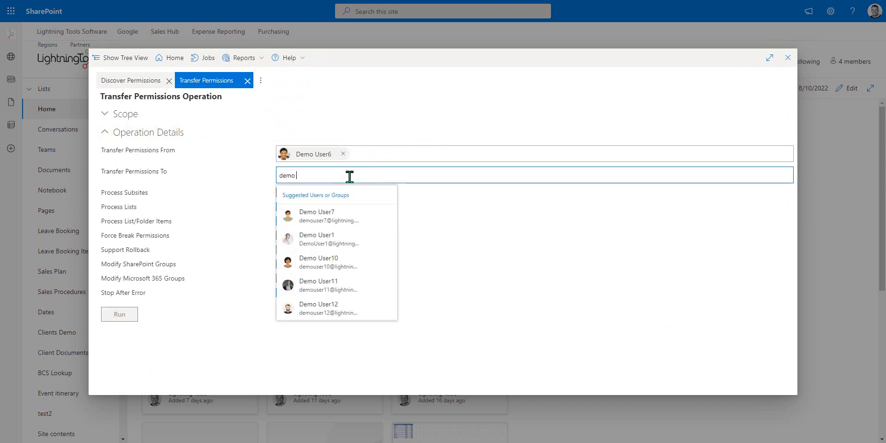
type("user7")
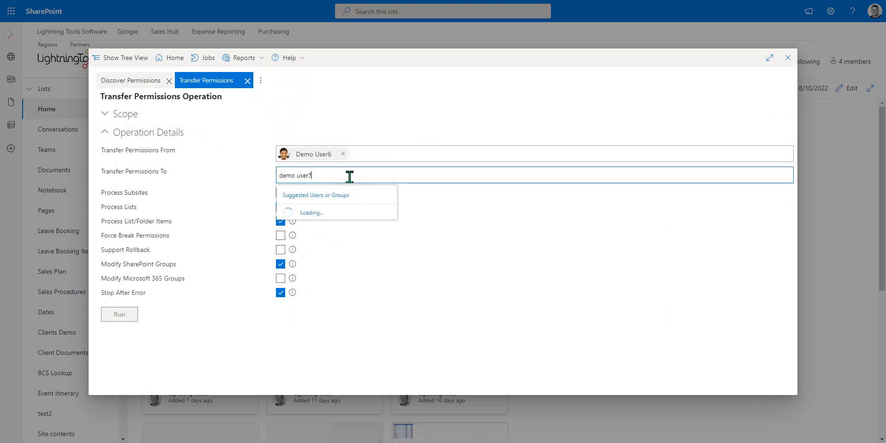
left_click(350, 213)
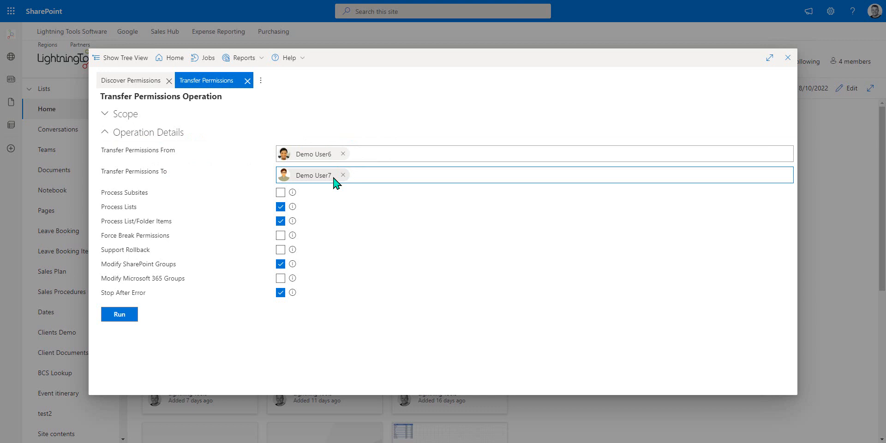
- Enable Process Subsites, Modify Microsoft 365 Groups and Support Rollback, run the permissions transfer and review its action log
left_click(281, 193)
left_click(281, 278)
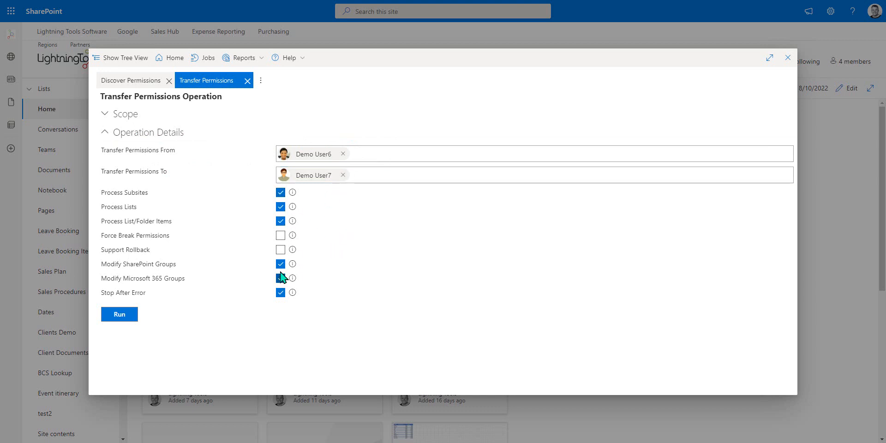
left_click(281, 249)
left_click(123, 320)
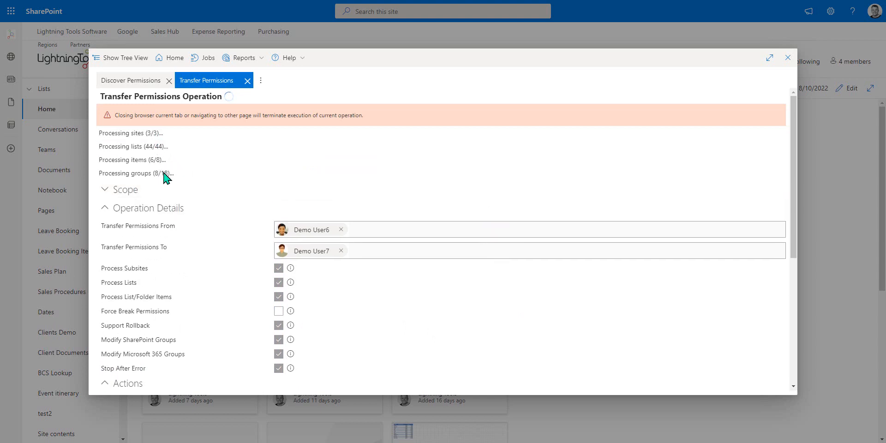
scroll(217, 226, "down", 4)
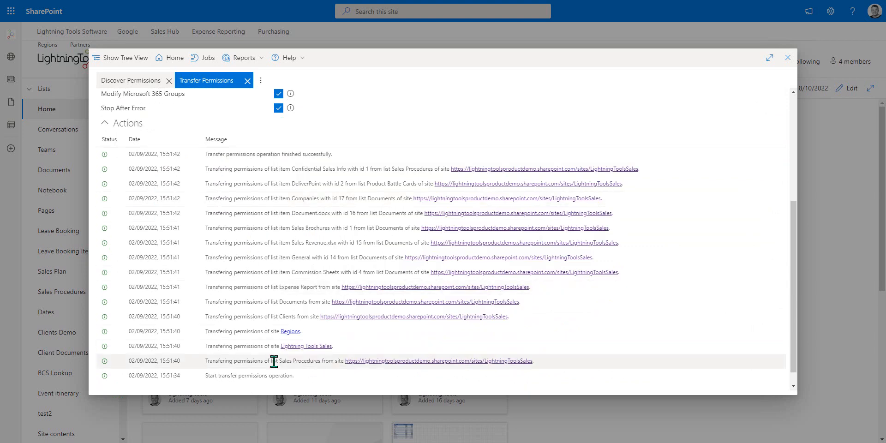
scroll(272, 350, "up", 4)
- Refresh the Discover Permissions report and check the entries of Demo User6 and Demo User7 following the transfer
left_click(143, 80)
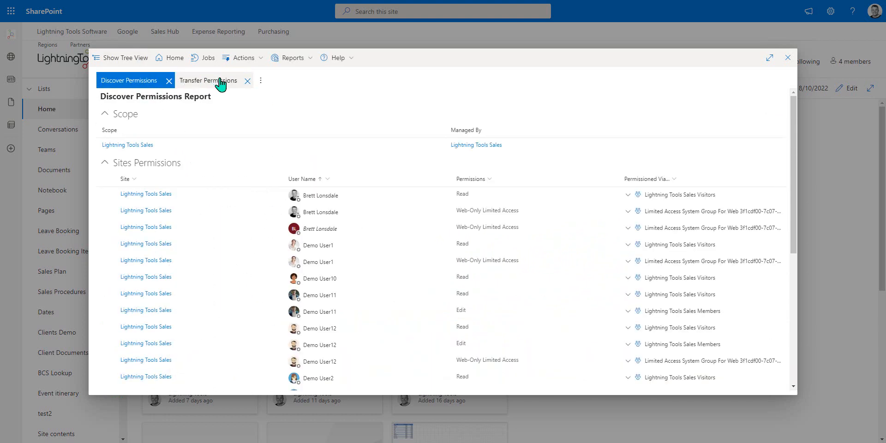
scroll(411, 184, "down", 5)
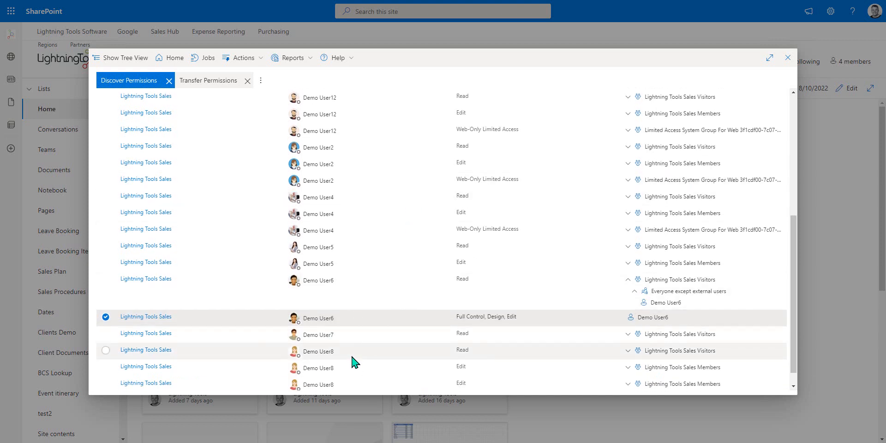
left_click(235, 59)
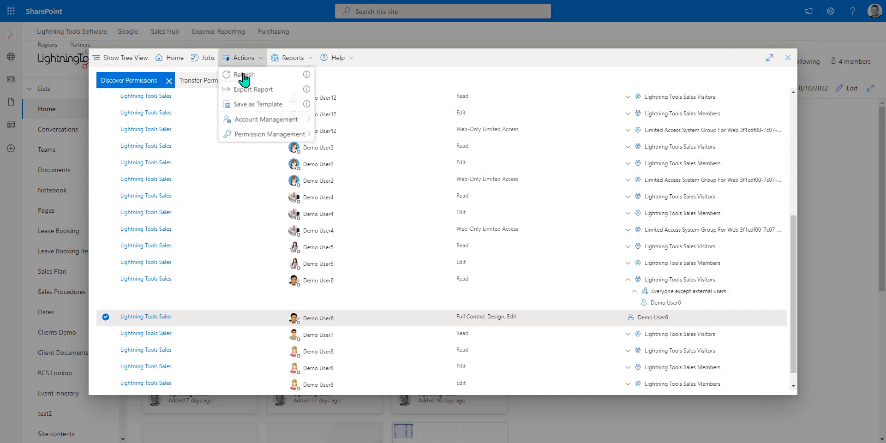
left_click(243, 76)
scroll(418, 256, "down", 3)
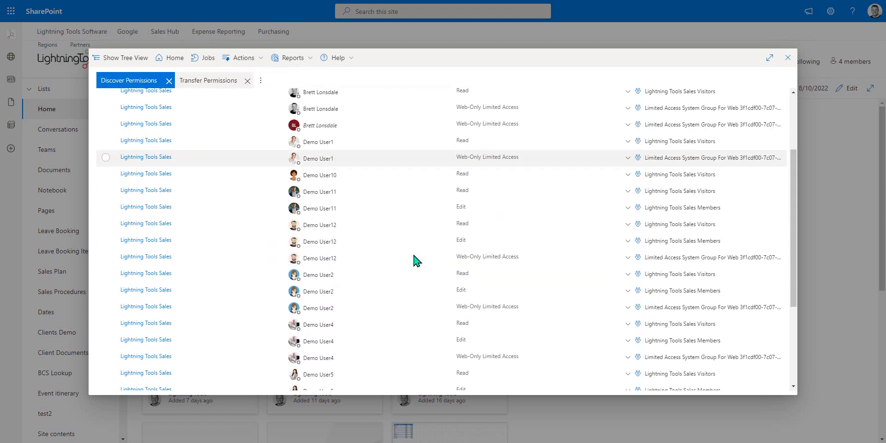
scroll(415, 258, "down", 3)
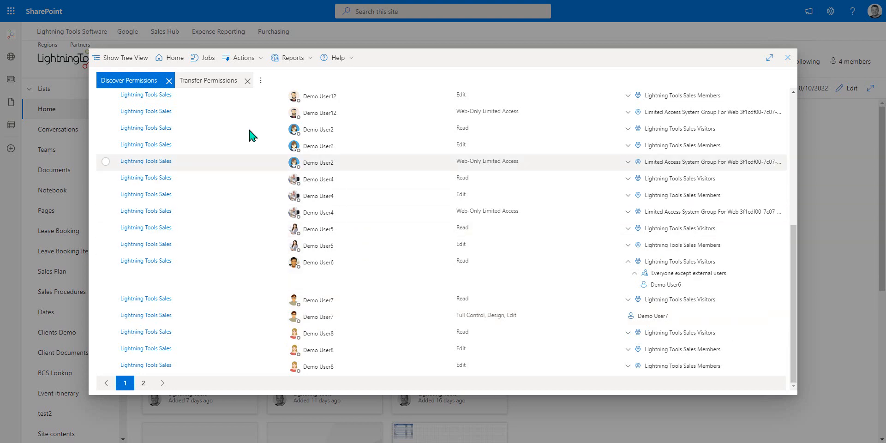
- Roll back the latest Transfer Permissions job from Demo User6 to Demo User7 and check its progress
left_click(205, 59)
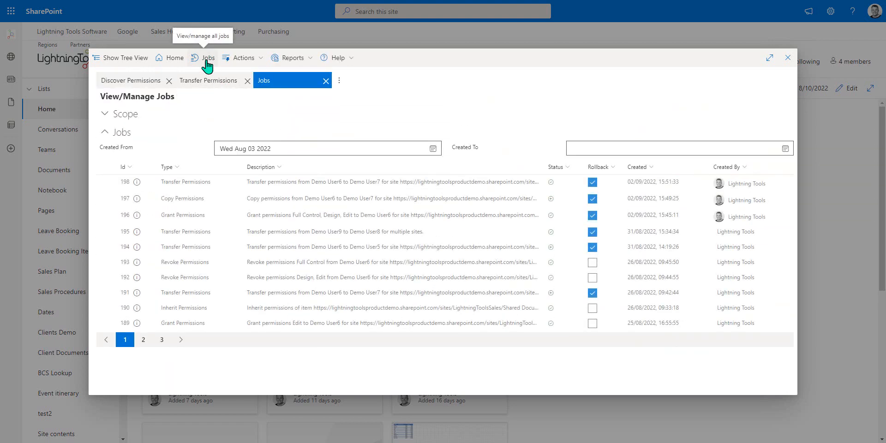
left_click(106, 182)
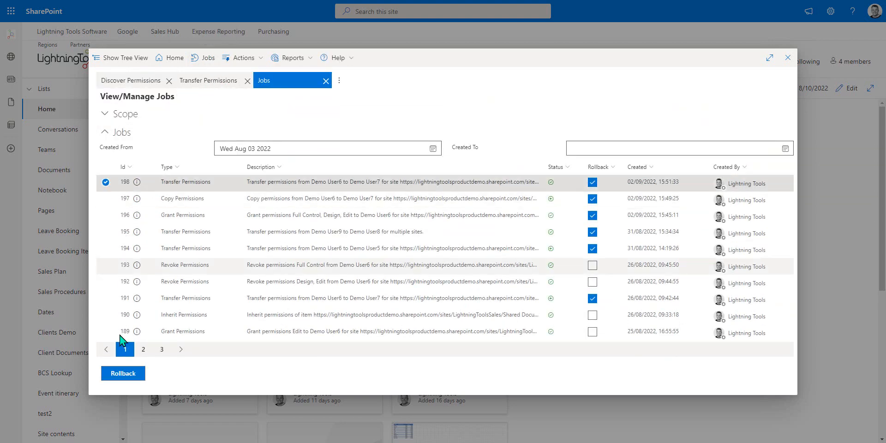
left_click(123, 373)
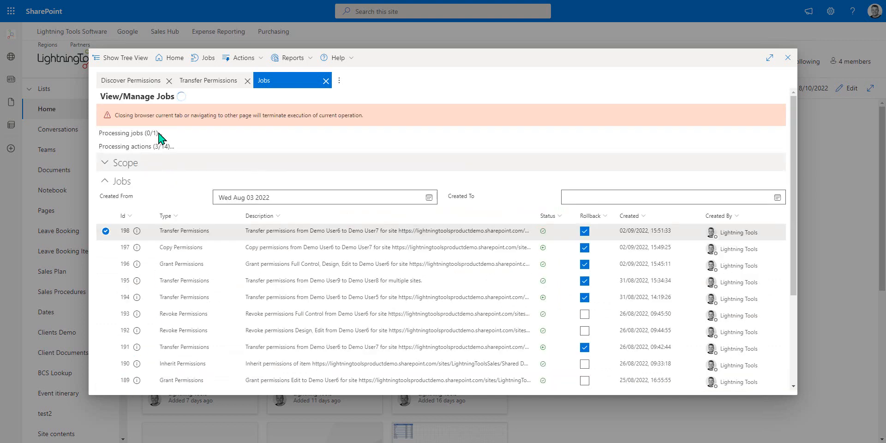
left_click(144, 83)
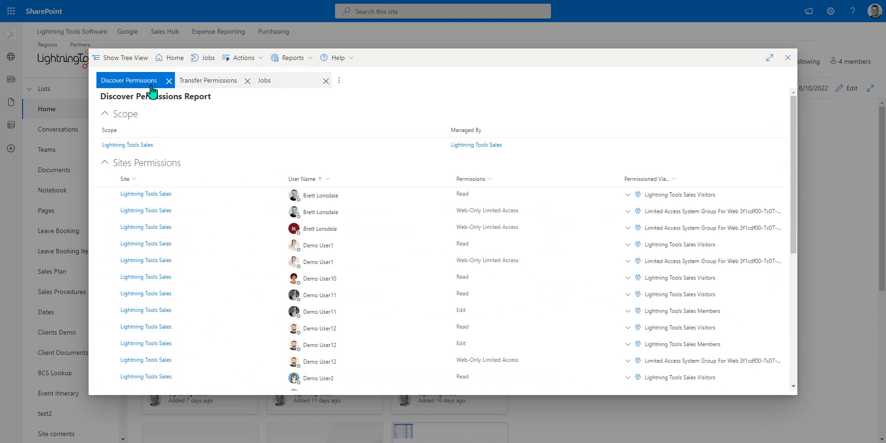
left_click(293, 86)
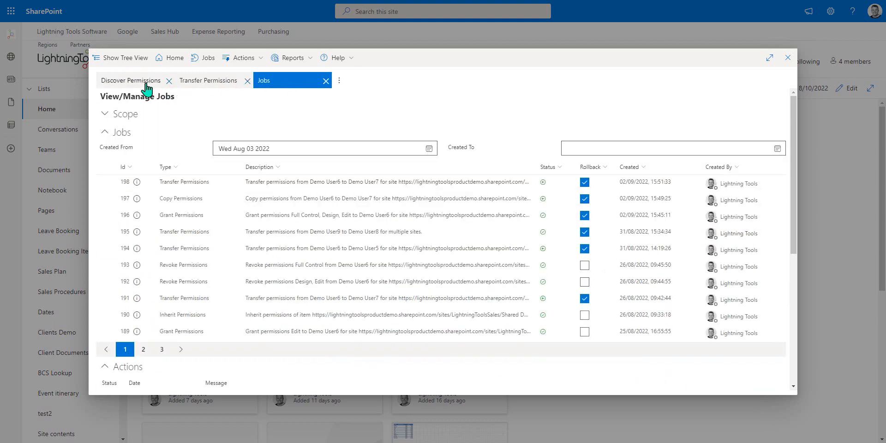
- Refresh the Discover Permissions report to check Demo User6's rolled-back permissions, and close the jobs and transfer views
left_click(145, 88)
left_click(243, 58)
left_click(243, 73)
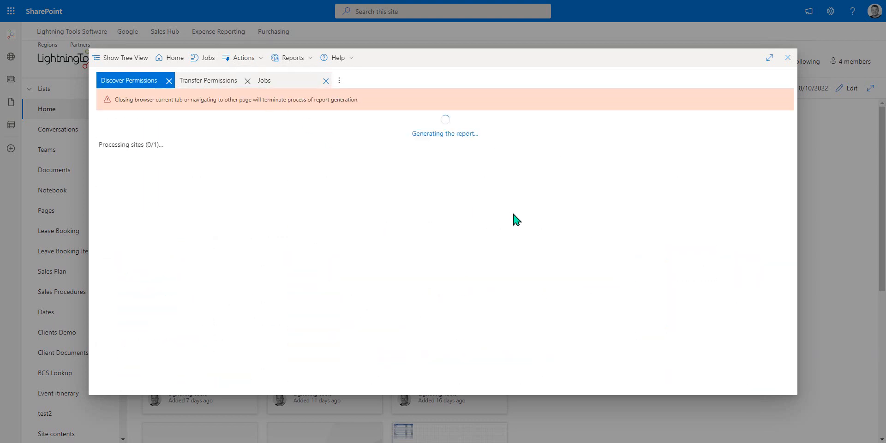
scroll(507, 220, "down", 5)
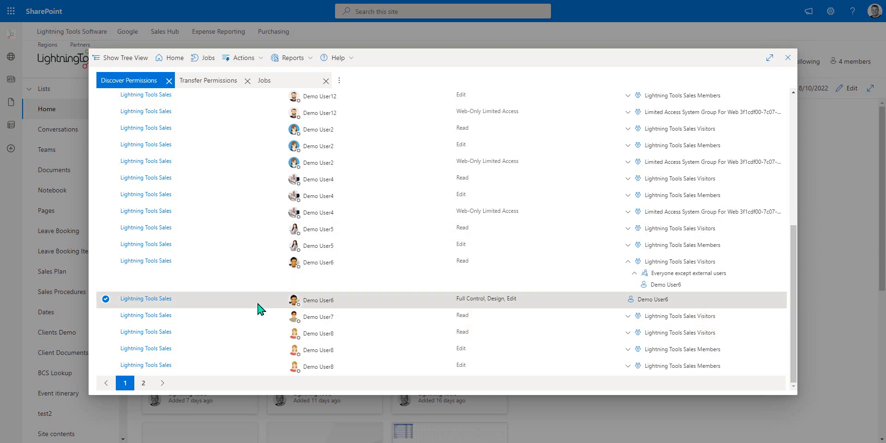
left_click(240, 59)
left_click(325, 84)
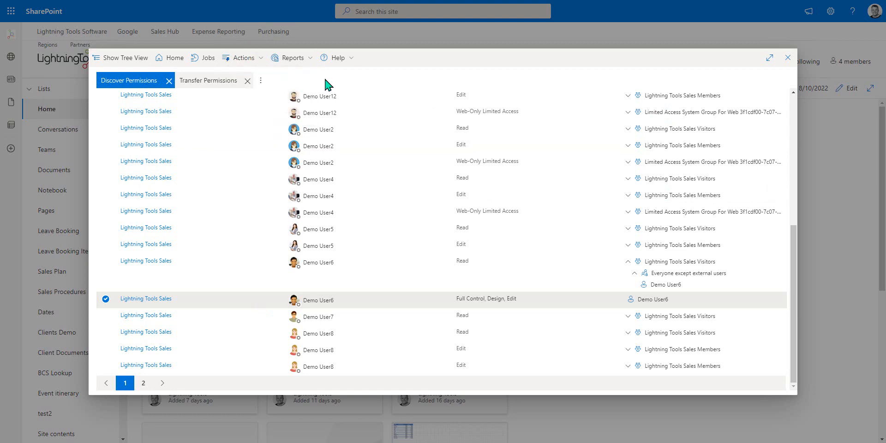
left_click(245, 81)
- Open a Revoke Permissions operation for Demo User6's directly assigned permissions on the Lightning Tools Sales site
left_click(242, 61)
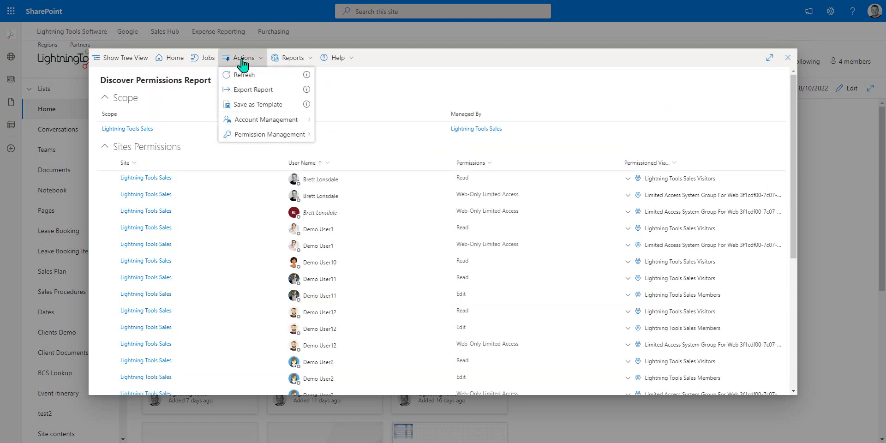
scroll(346, 245, "down", 5)
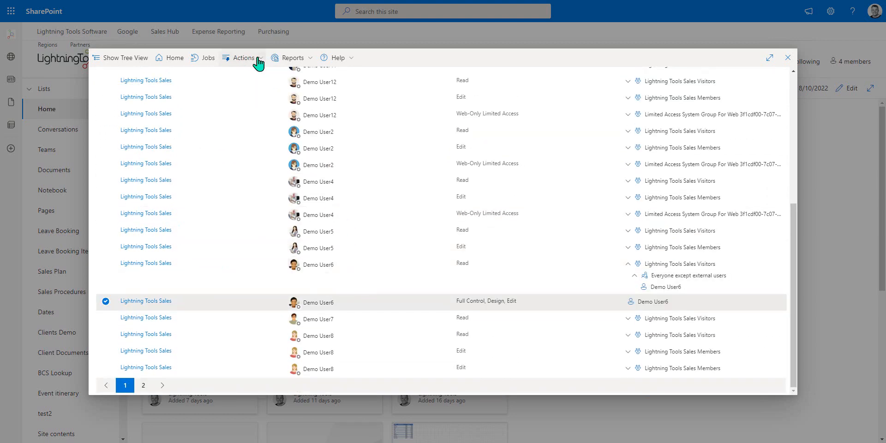
left_click(255, 57)
mouse_move(276, 124)
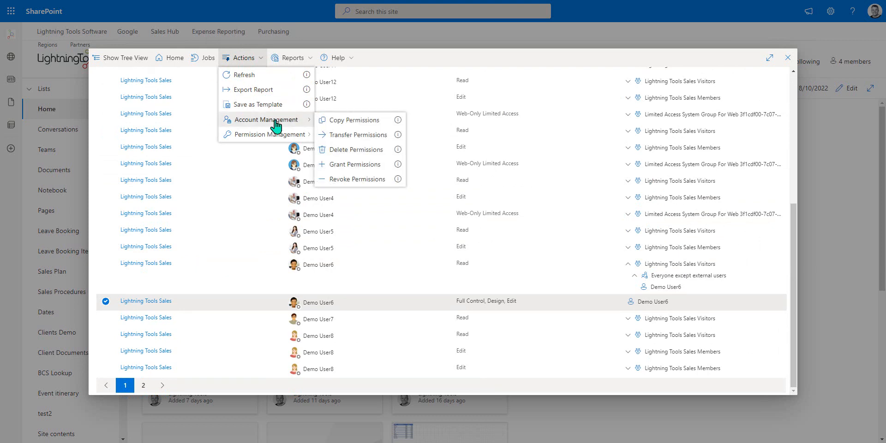
left_click(352, 180)
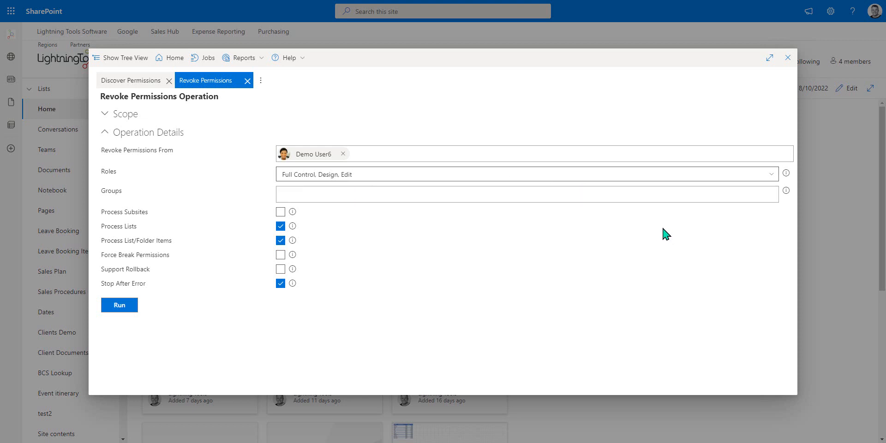
- Limit the roles to revoke to Design and Edit, enable Process Subsites and Support Rollback, and run the operation
left_click(749, 174)
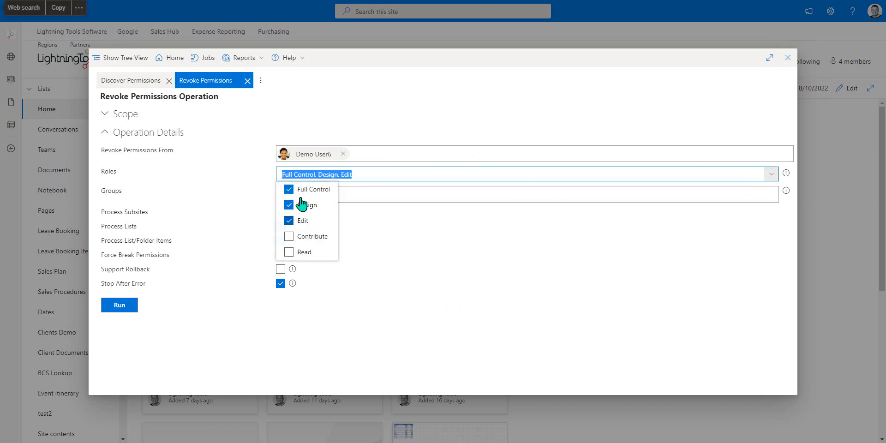
left_click(288, 189)
key("Escape")
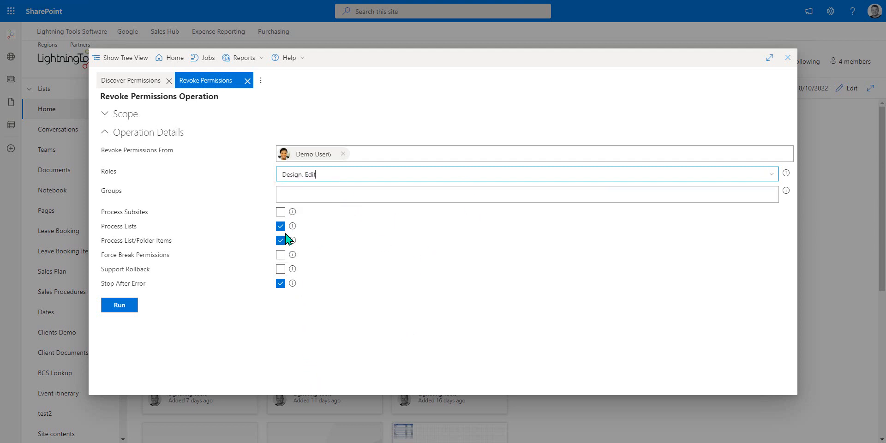
left_click(280, 270)
left_click(123, 309)
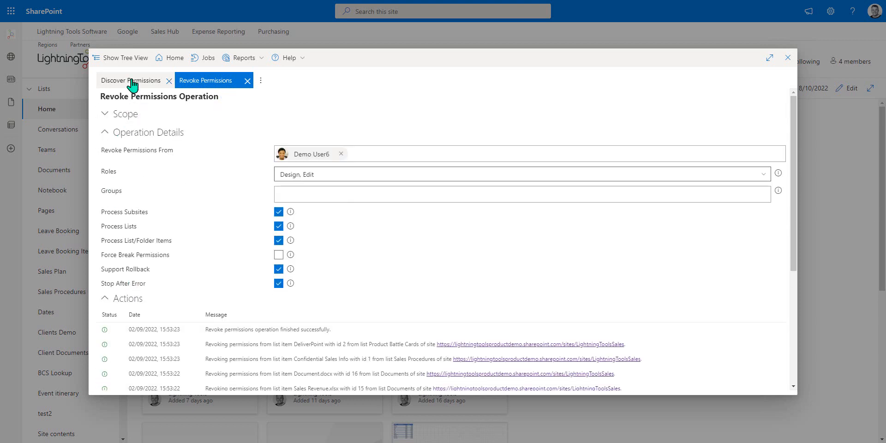
- Refresh the Discover Permissions report and check Demo User6's remaining permissions following the revocation
left_click(132, 81)
left_click(251, 59)
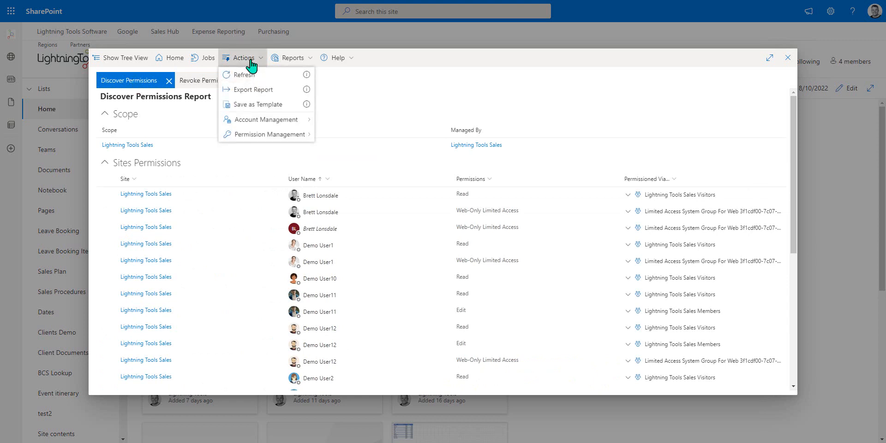
left_click(257, 75)
scroll(430, 257, "down", 5)
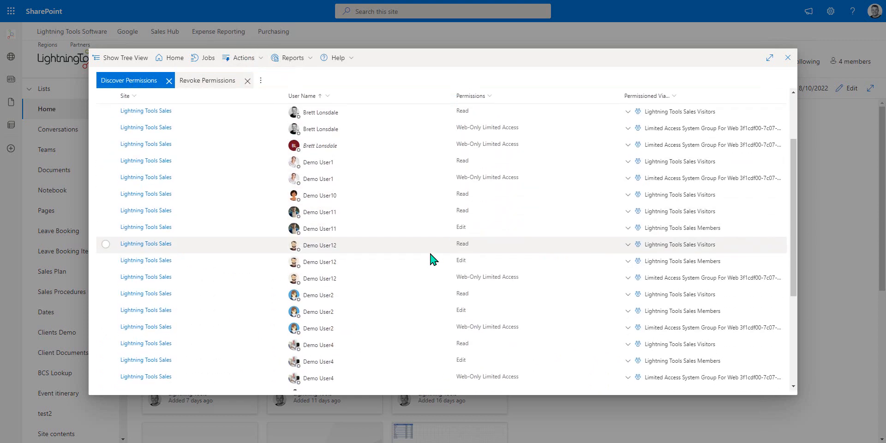
scroll(431, 257, "down", 1)
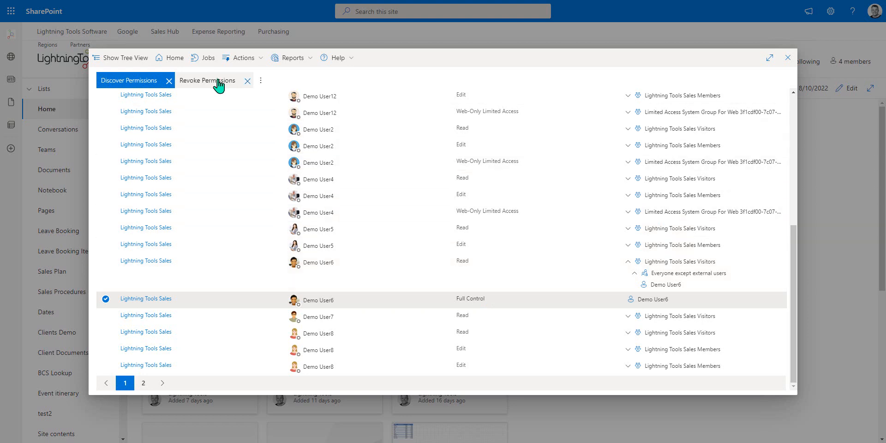
- Roll back the latest Revoke Permissions job for Demo User6's Design and Edit roles
left_click(205, 57)
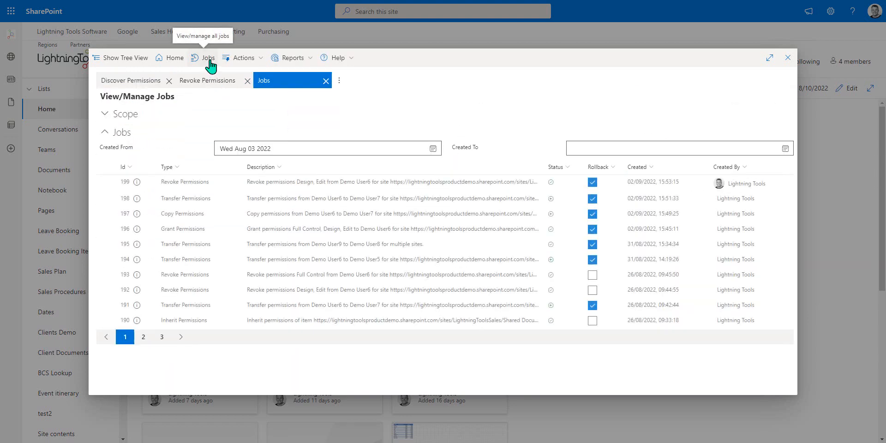
left_click(105, 183)
left_click(123, 373)
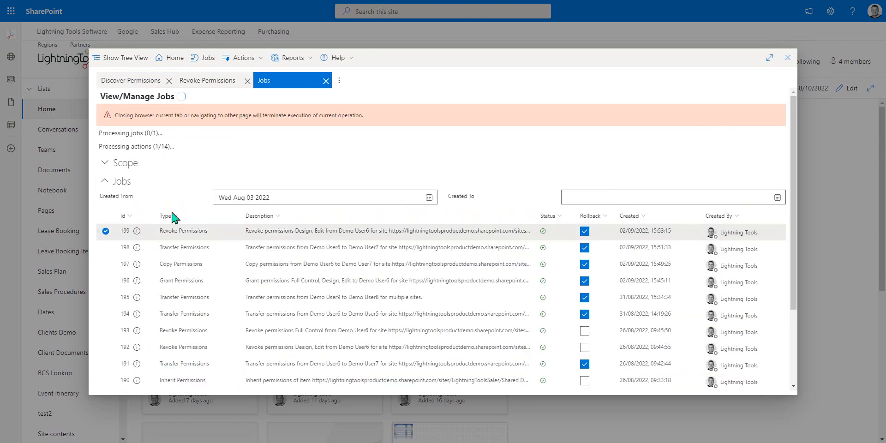
- Refresh the Discover Permissions report and check Demo User6's permissions following the rollback of the revocation
left_click(117, 82)
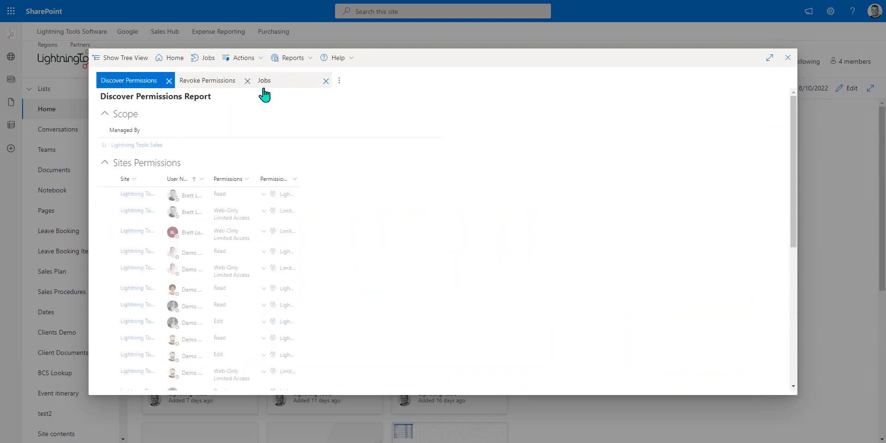
left_click(247, 58)
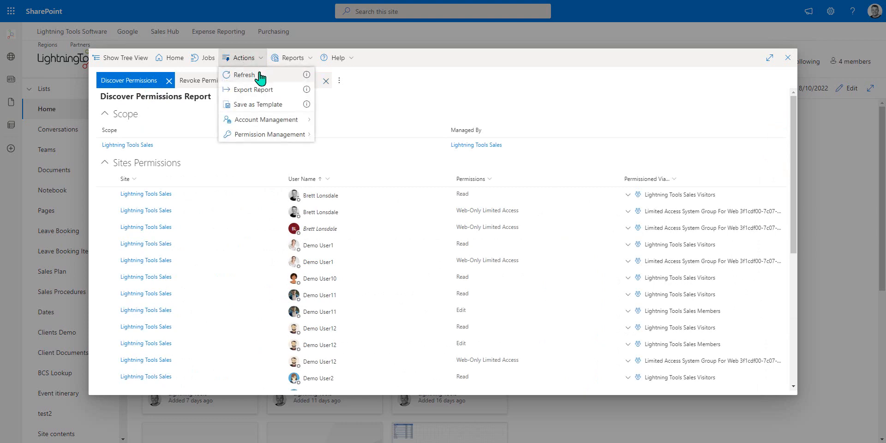
left_click(245, 75)
scroll(503, 208, "down", 5)
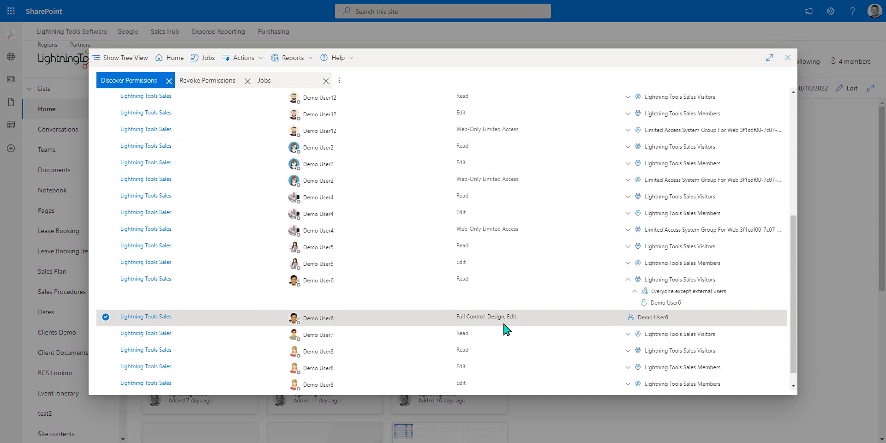
- Close the Jobs and Revoke Permissions pages and open a Delete Permissions operation for Demo User6 from the Discover Permissions report
left_click(326, 81)
left_click(247, 81)
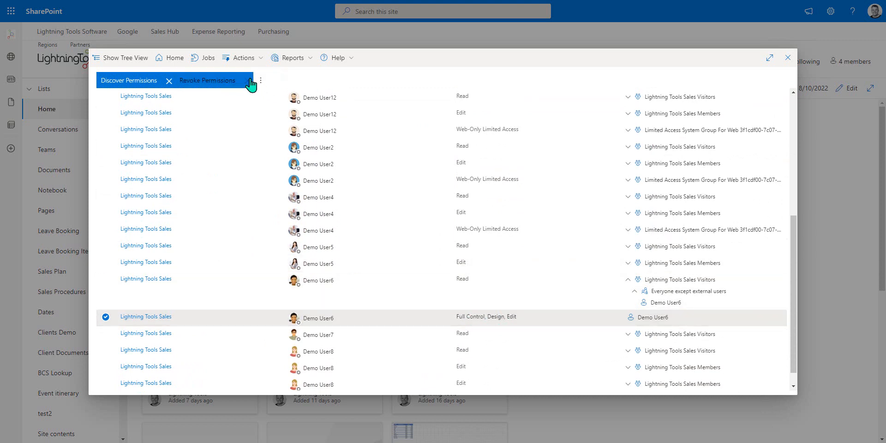
left_click(253, 61)
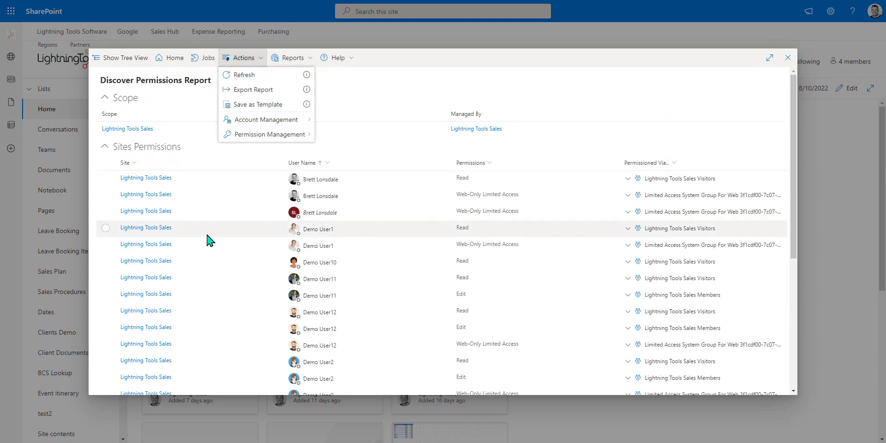
scroll(208, 239, "down", 5)
scroll(210, 238, "up", 5)
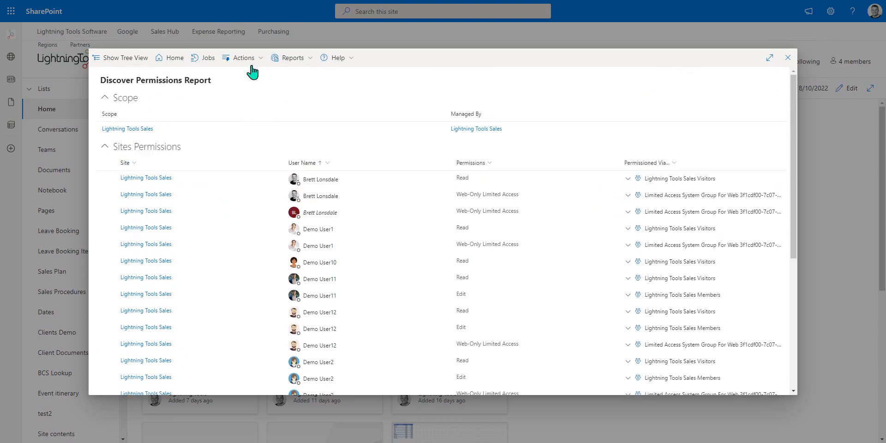
left_click(245, 58)
mouse_move(284, 136)
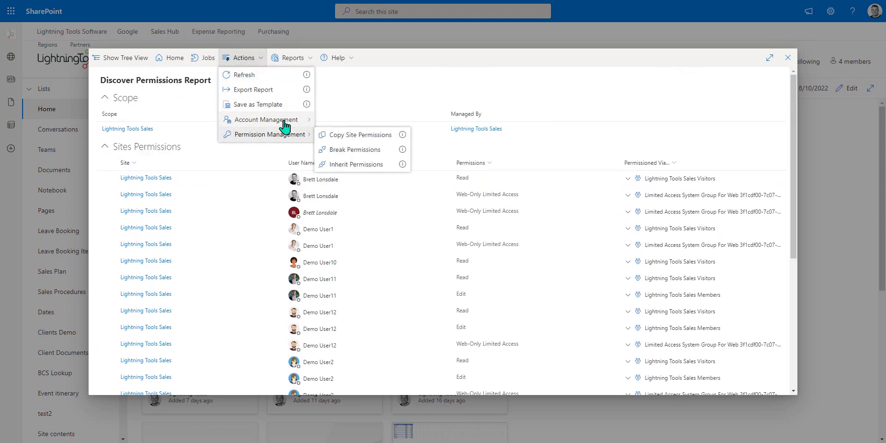
mouse_move(302, 121)
left_click(361, 150)
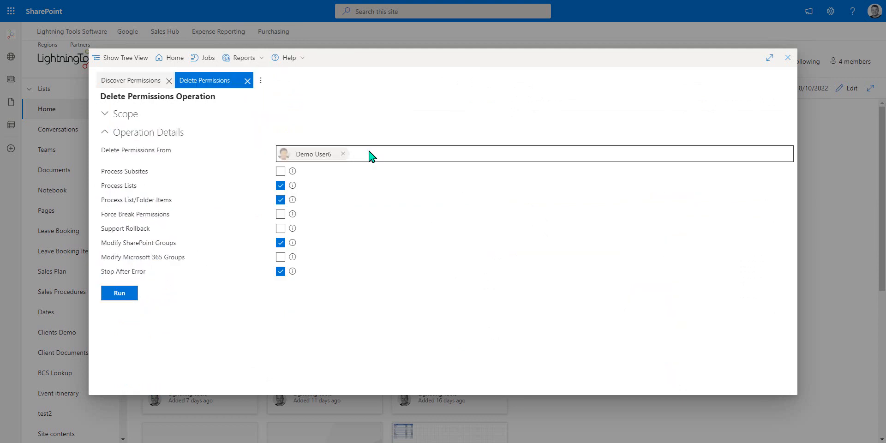
- Enable Process Subsites, Support Rollback and Modify Microsoft 365 Groups, run the permission deletion for Demo User6, and review its logged actions
left_click(283, 173)
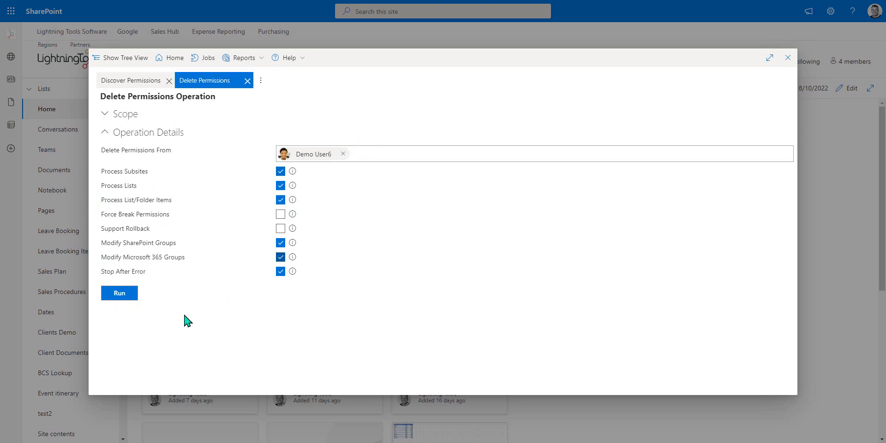
left_click(281, 229)
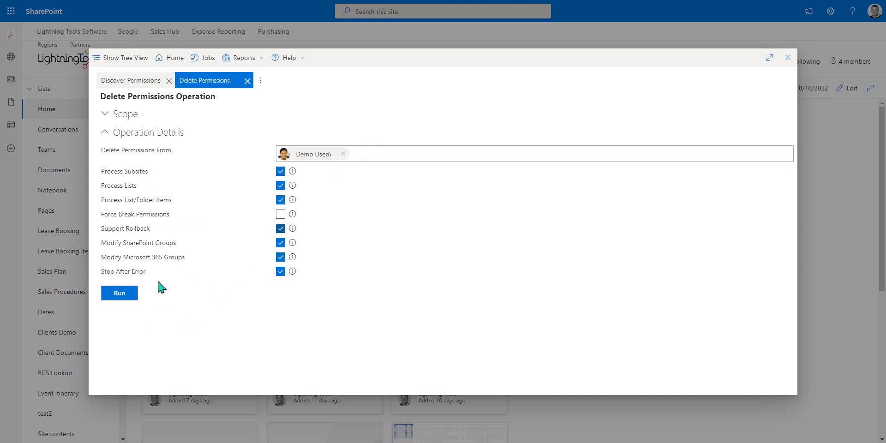
left_click(121, 296)
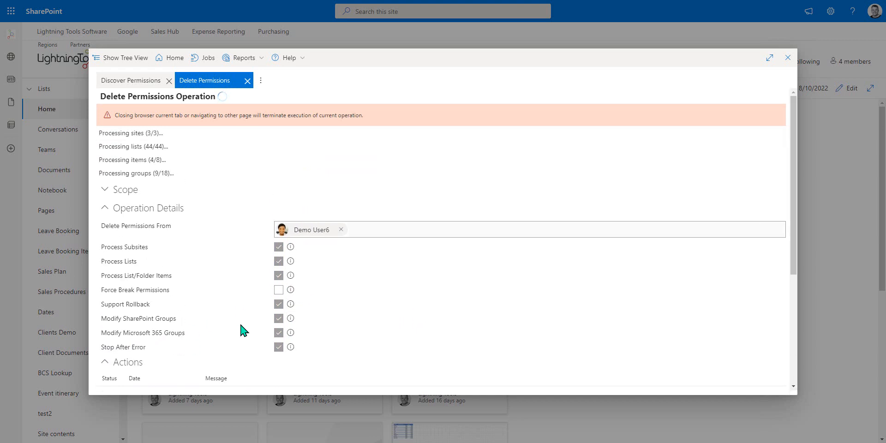
scroll(305, 341, "down", 4)
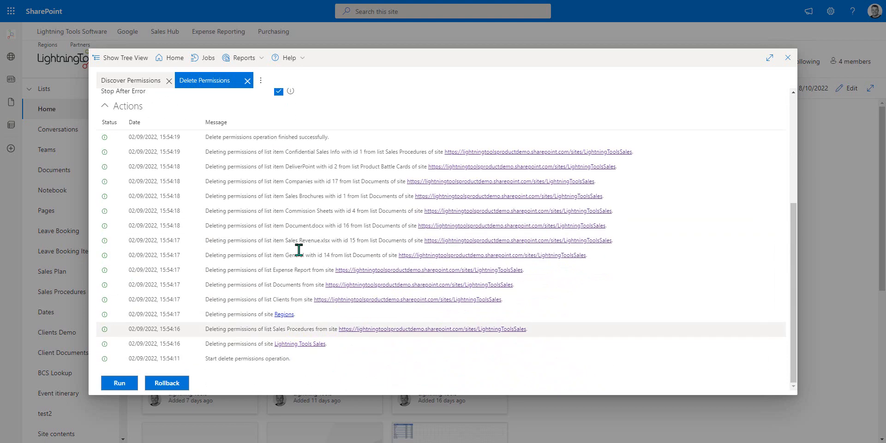
scroll(258, 272, "up", 5)
- Refresh the Discover Permissions report and check which permissions Demo User6 still has following the deletion
left_click(130, 80)
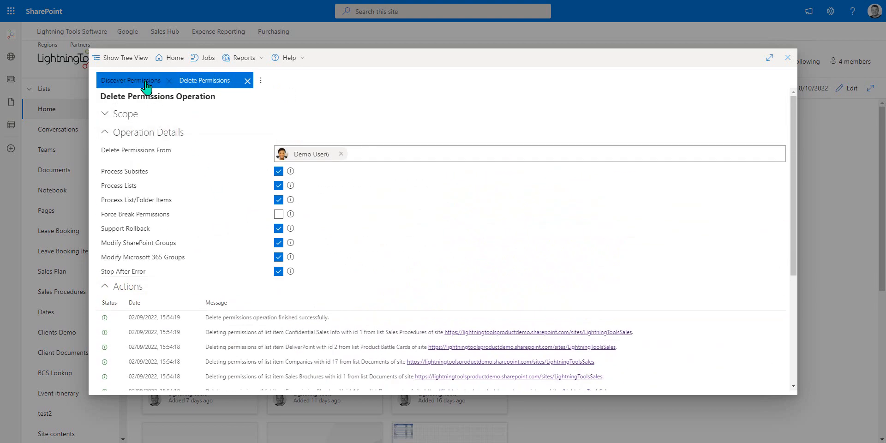
left_click(249, 58)
left_click(253, 74)
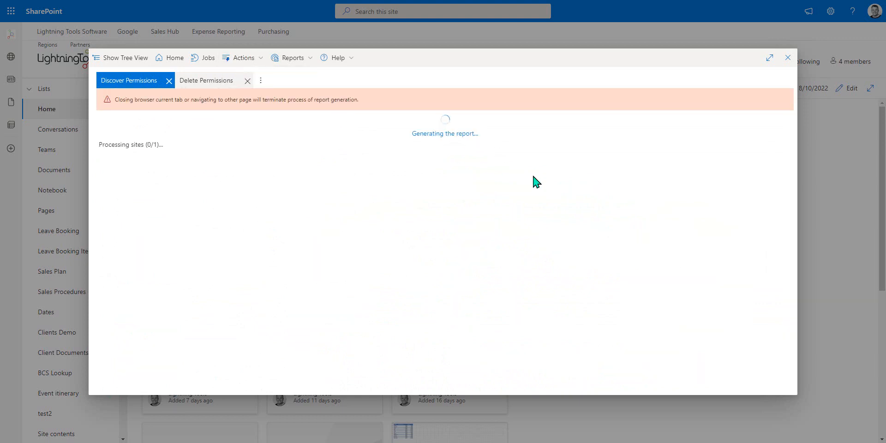
scroll(530, 196, "down", 5)
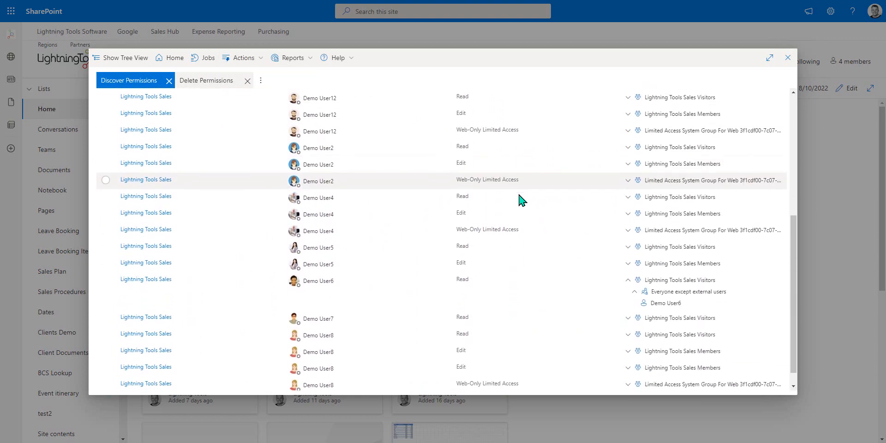
- Generate a Unique Permissions report for Demo User6, examine the account membership, and close the Unique Permissions and Delete Permissions pages
left_click(431, 289)
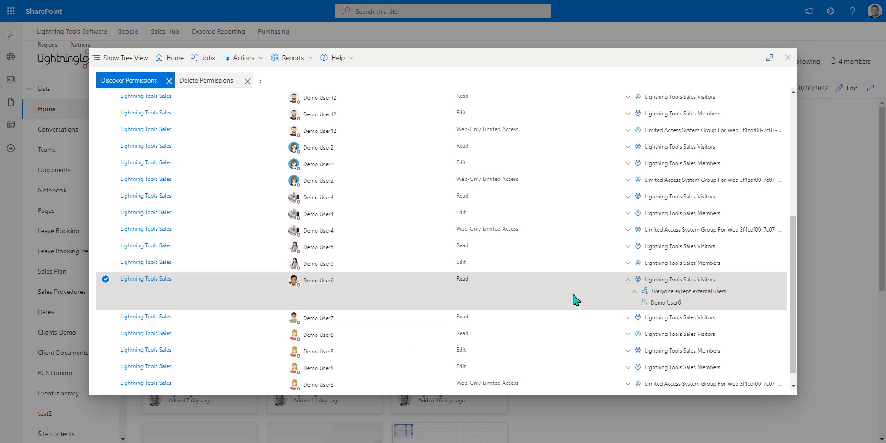
left_click(288, 59)
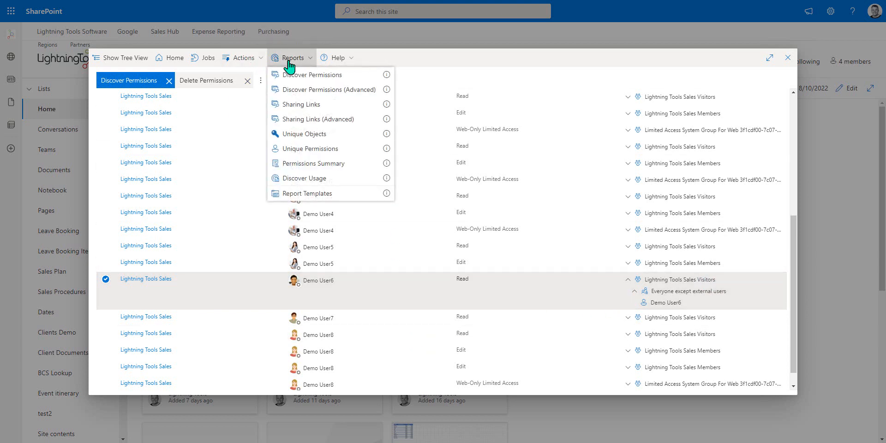
left_click(316, 150)
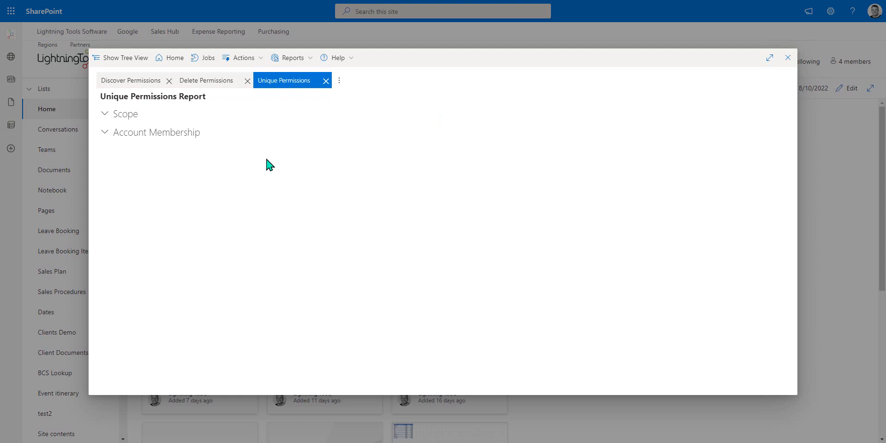
left_click(184, 138)
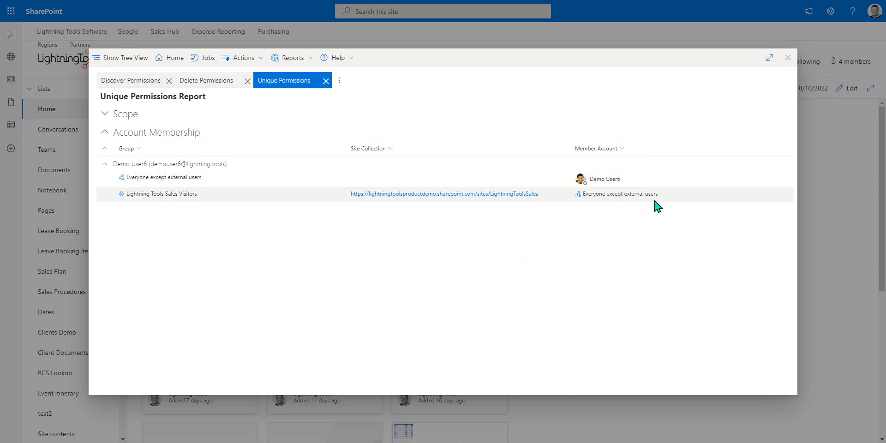
left_click(325, 80)
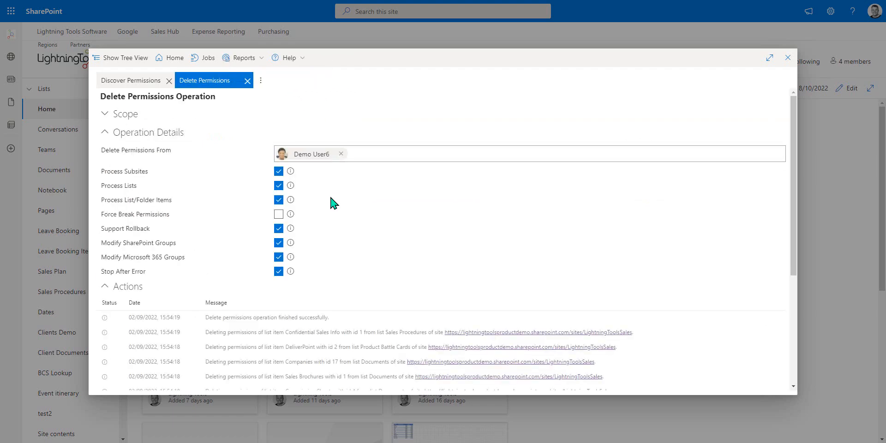
left_click(248, 80)
- Select the latest Delete Permissions job in the jobs list to inspect its rollback option, and clear the selection
scroll(531, 242, "down", 5)
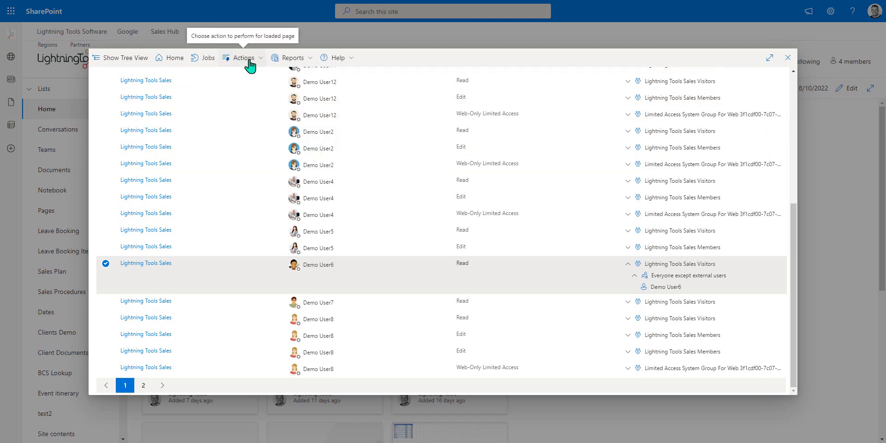
left_click(207, 60)
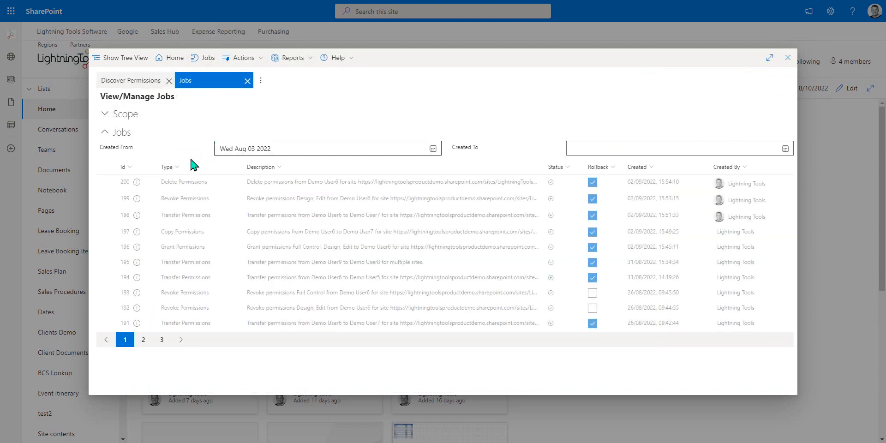
left_click(106, 182)
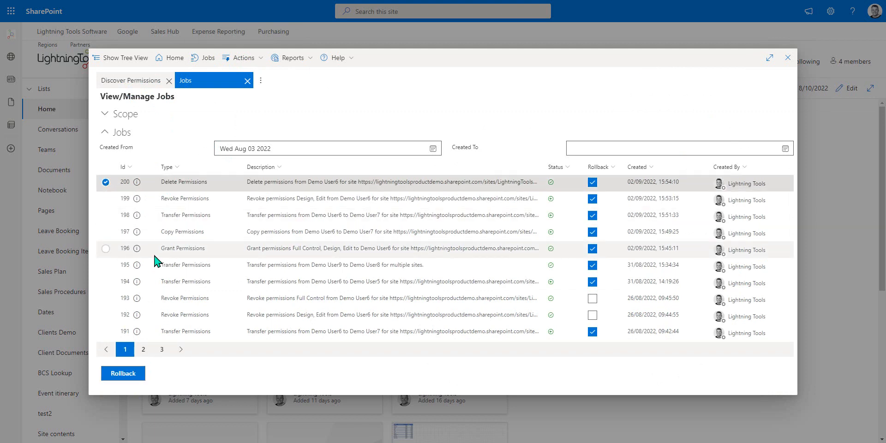
left_click(107, 182)
- Open a Grant Permissions operation from the Discover Permissions report and set Demo User6 as the account receiving permissions
left_click(138, 83)
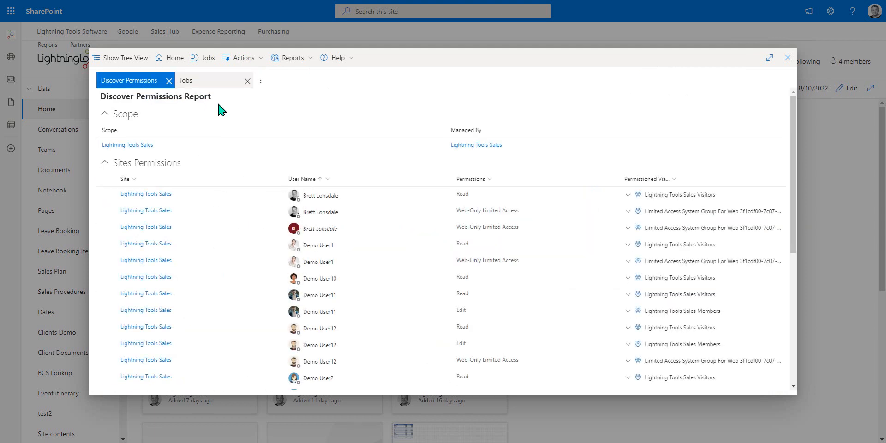
left_click(243, 59)
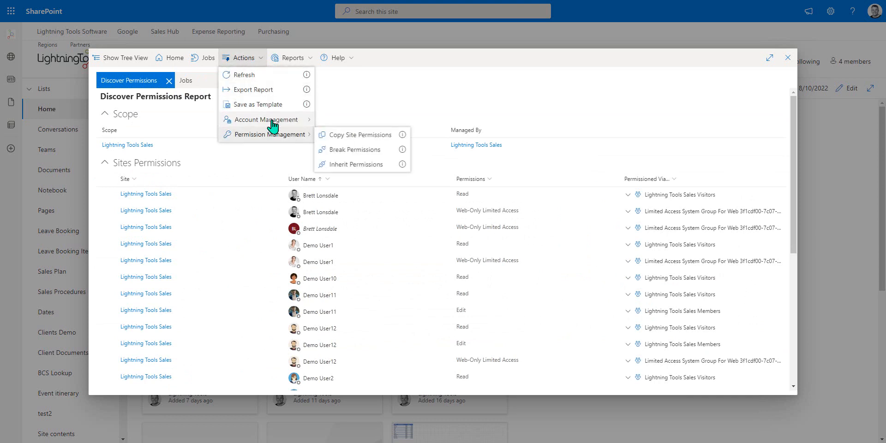
mouse_move(270, 119)
left_click(351, 165)
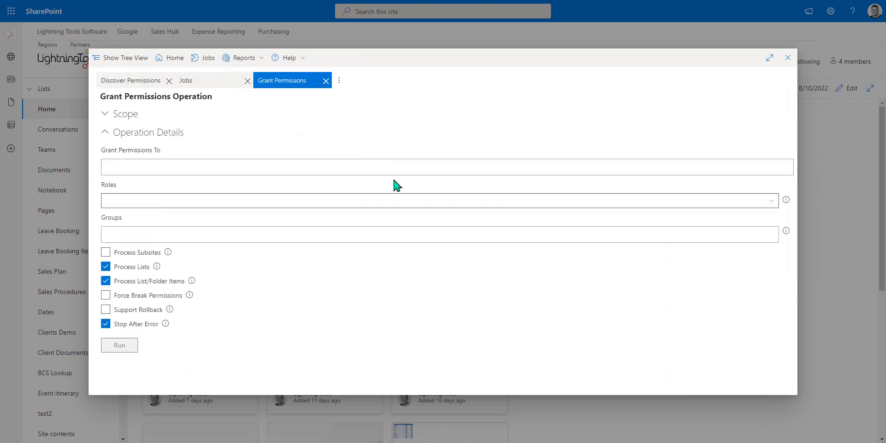
left_click(398, 153)
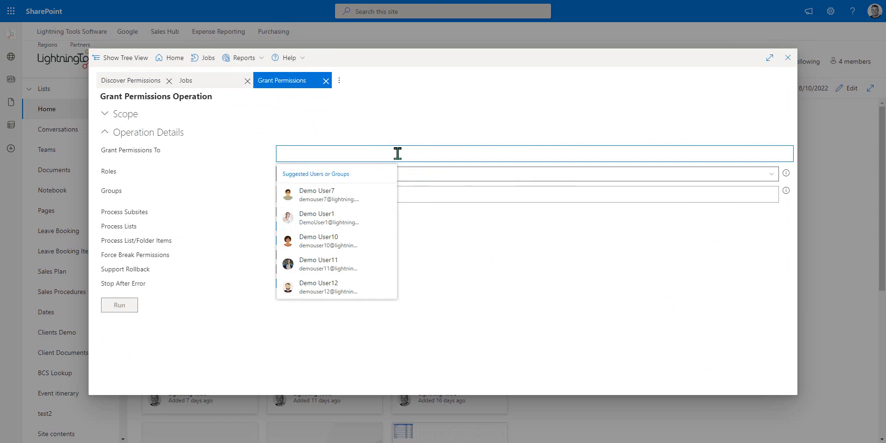
type("demo user6")
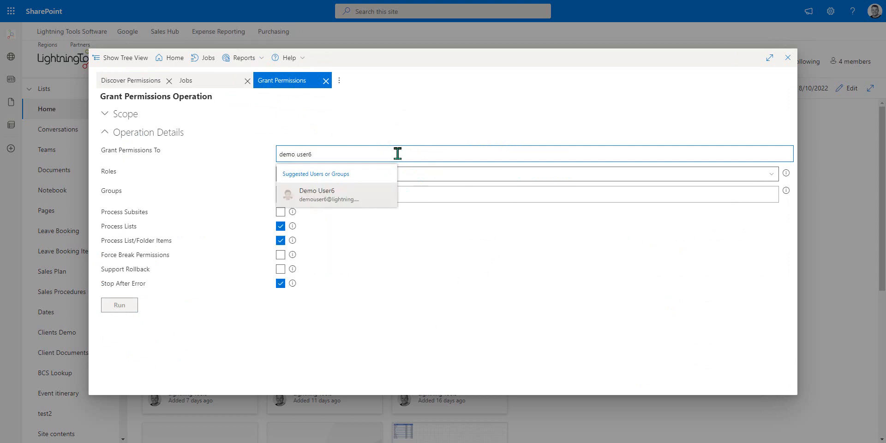
left_click(374, 199)
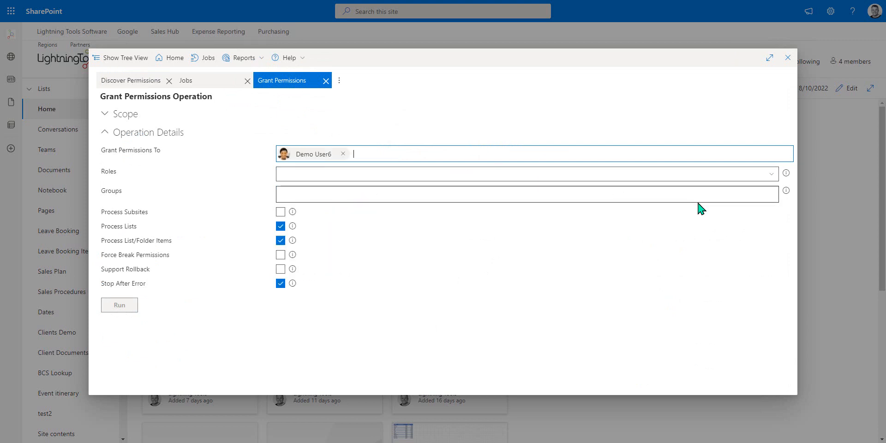
- Review the roles available to grant and search the groups for "sales", leaving both the roles and groups empty
left_click(771, 175)
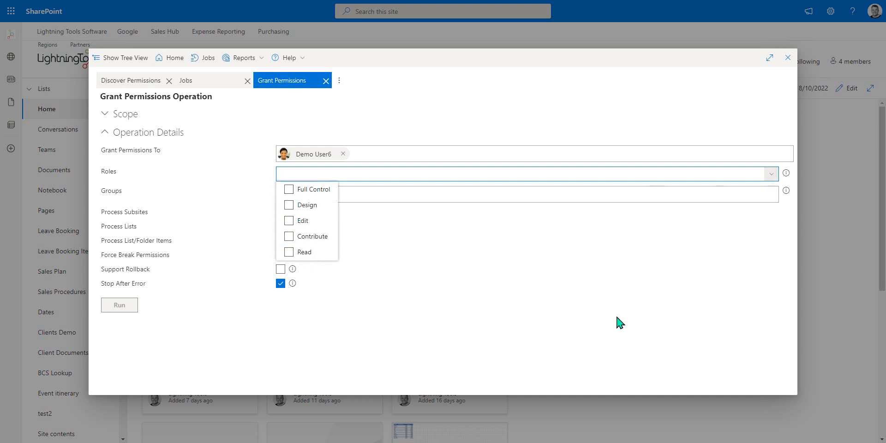
left_click(638, 315)
left_click(633, 198)
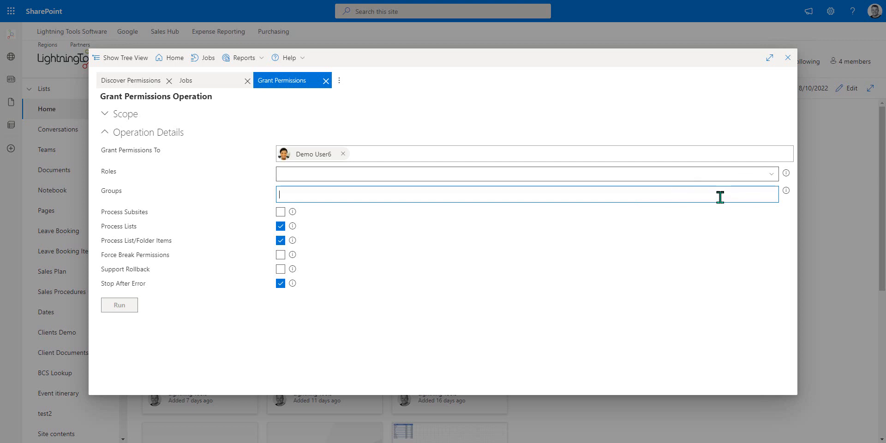
type("sales")
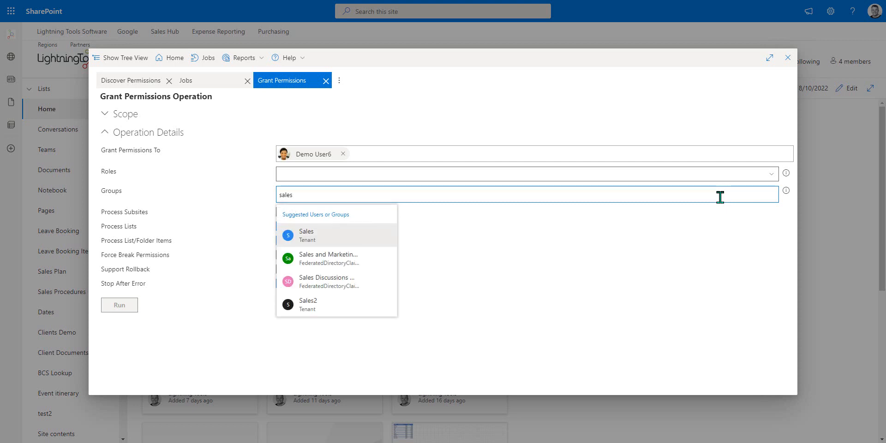
left_click(493, 290)
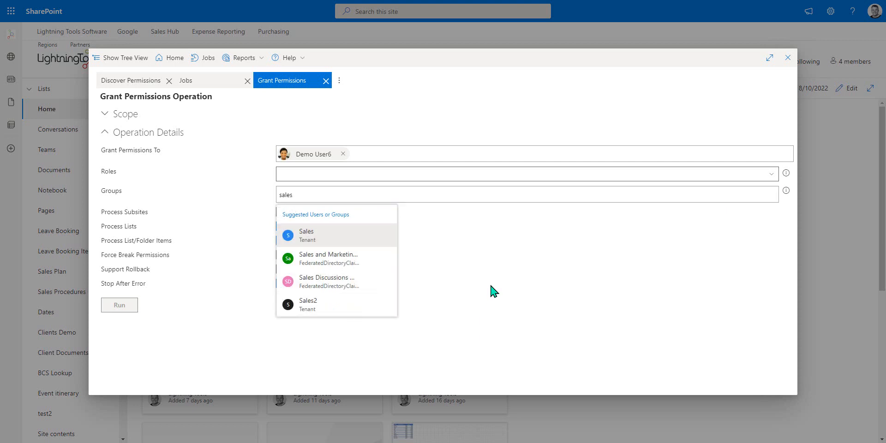
left_click(359, 194)
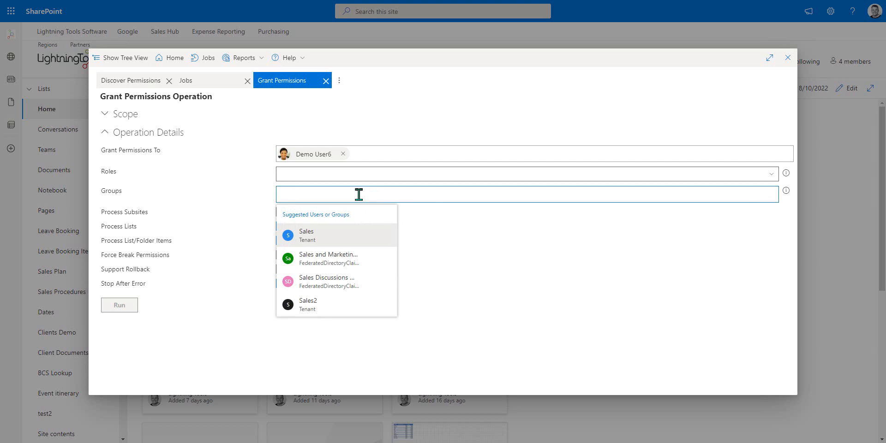
left_click(769, 175)
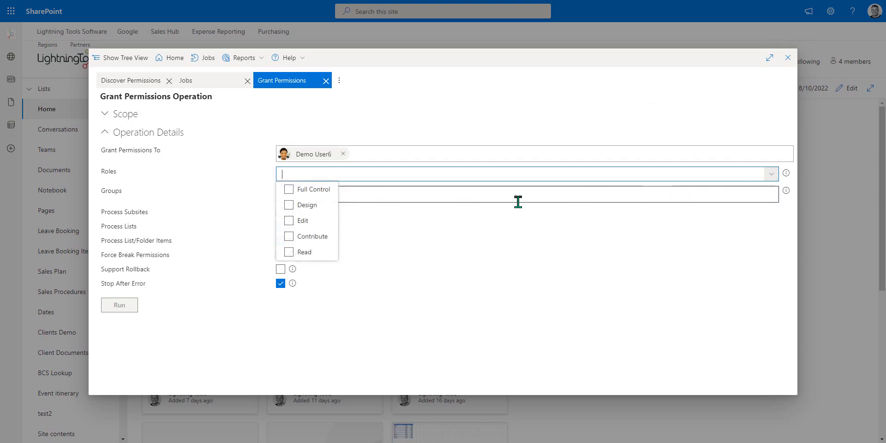
- Select the Full Control, Design, Edit and Contribute roles to grant to Demo User6
left_click(289, 190)
left_click(290, 204)
left_click(289, 221)
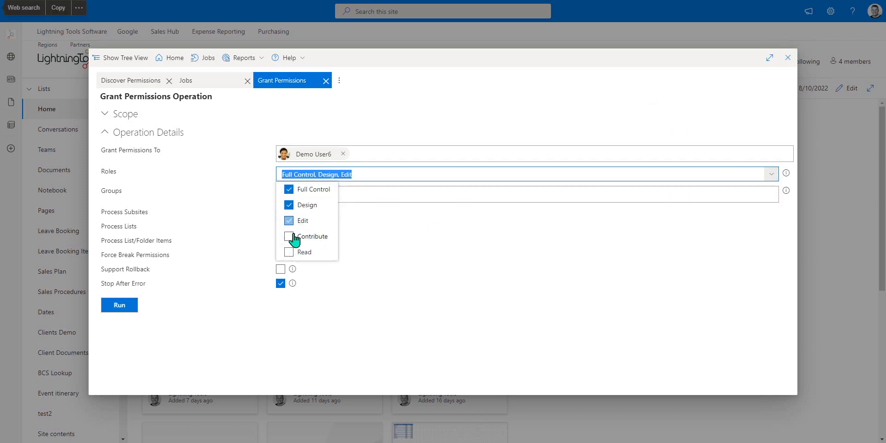
left_click(293, 236)
left_click(388, 272)
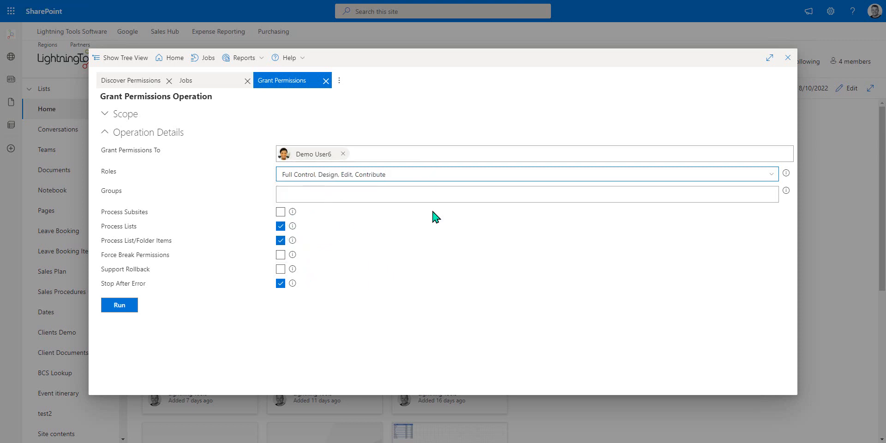
- Enable Process Subsites and Support Rollback for the Grant Permissions operation, leave Force Break Permissions off, and run it
left_click(280, 212)
left_click(280, 255)
left_click(281, 270)
left_click(119, 305)
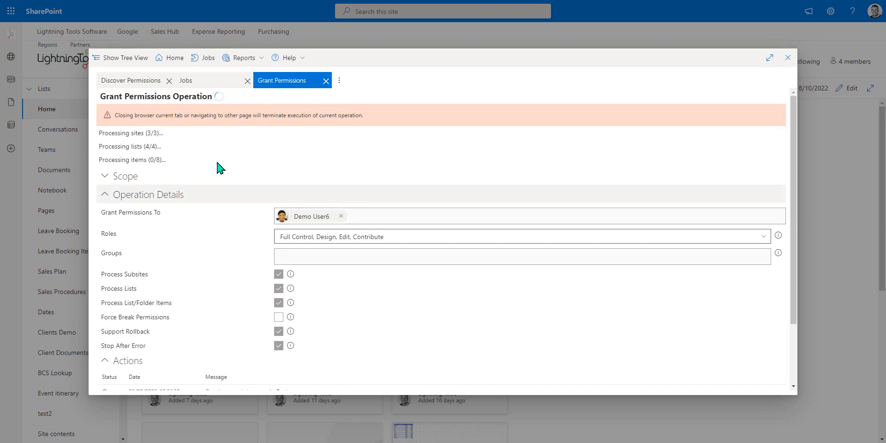
- Refresh the Discover Permissions report and check the site permissions listed for Demo User6
left_click(135, 80)
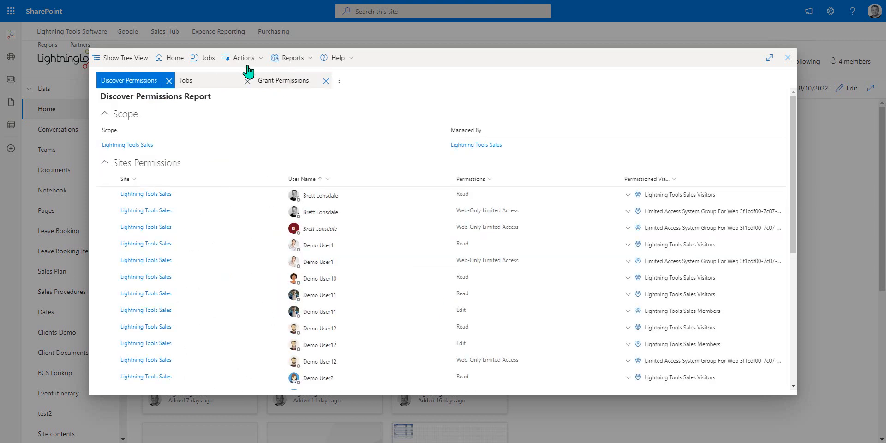
left_click(243, 62)
left_click(251, 76)
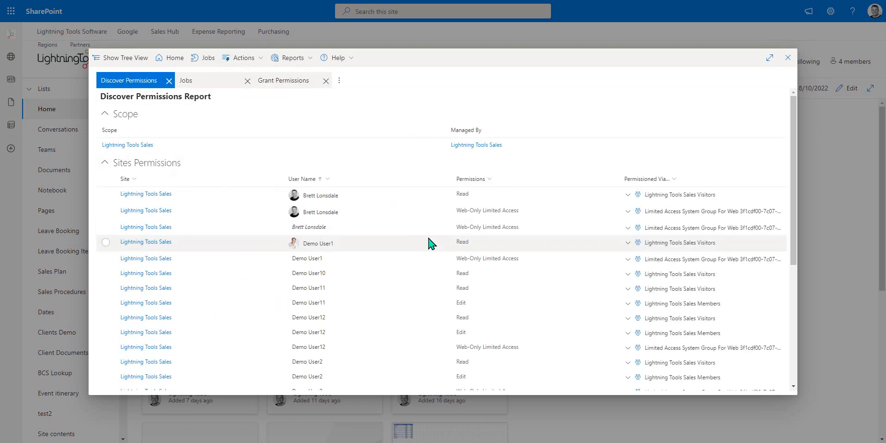
scroll(431, 244, "down", 5)
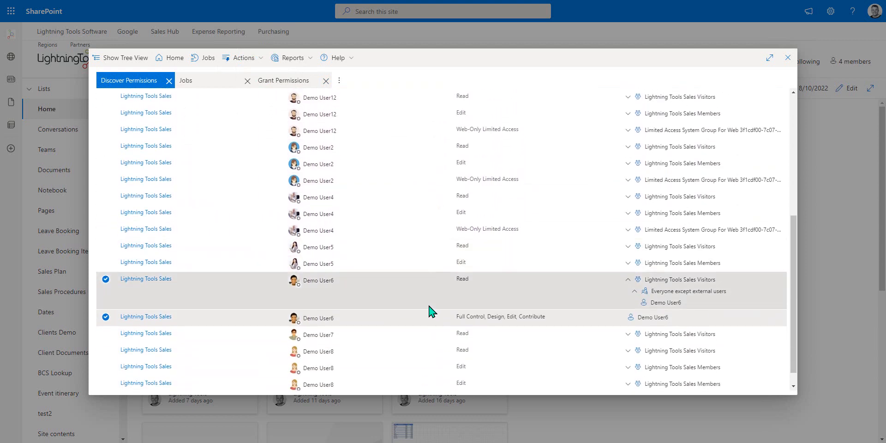